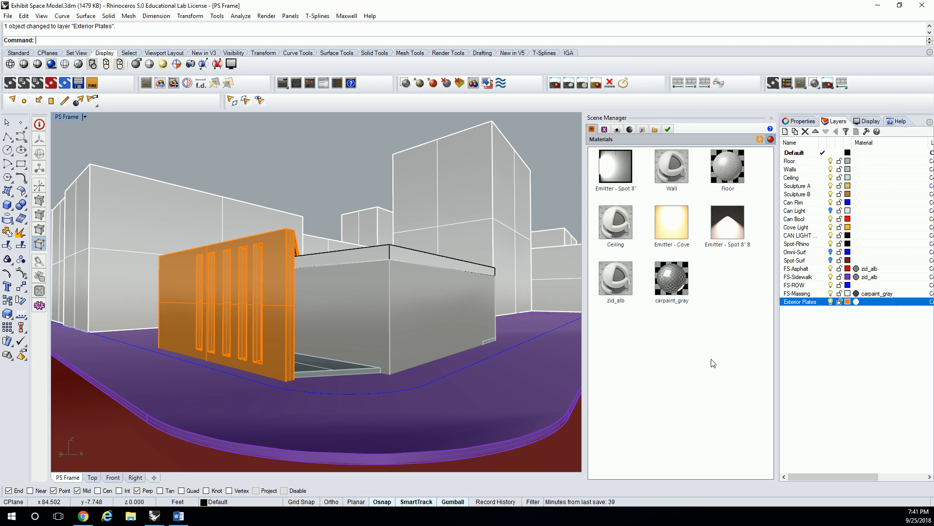
# - Examine the ceiling cove inside the exhibit space up close, checking the extent of its perimeter trim
pyautogui.scroll(10, 372, 302)
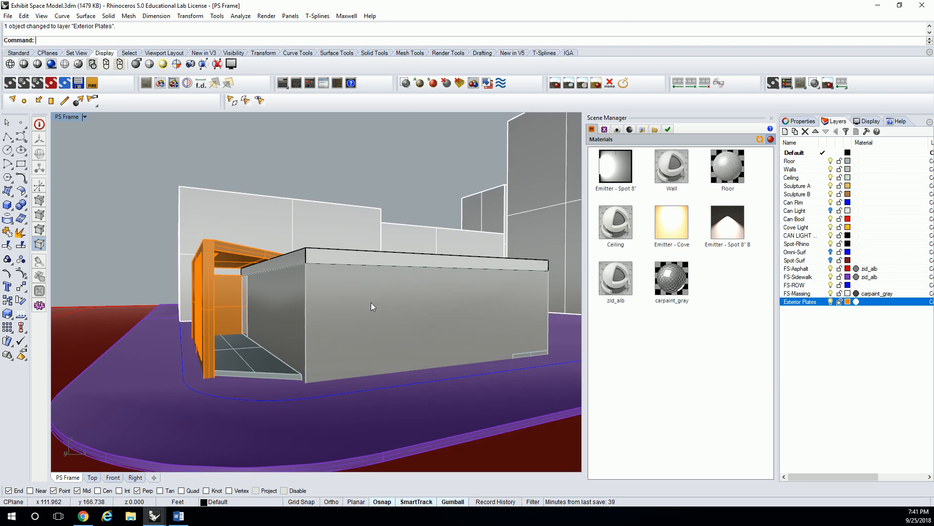
pyautogui.moveTo(379, 317); pyautogui.dragTo(375, 224, button='right')
pyautogui.click(375, 226)
pyautogui.press('Delete')
pyautogui.click(365, 181)
pyautogui.press('Delete')
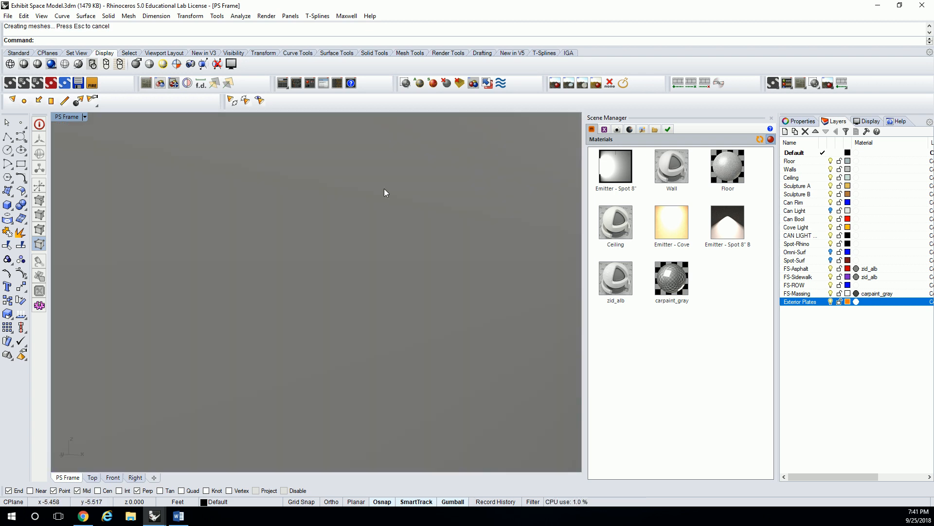
pyautogui.scroll(-8, 381, 229)
pyautogui.moveTo(384, 188); pyautogui.dragTo(404, 252, button='right')
pyautogui.scroll(8, 384, 264)
pyautogui.scroll(4, 403, 253)
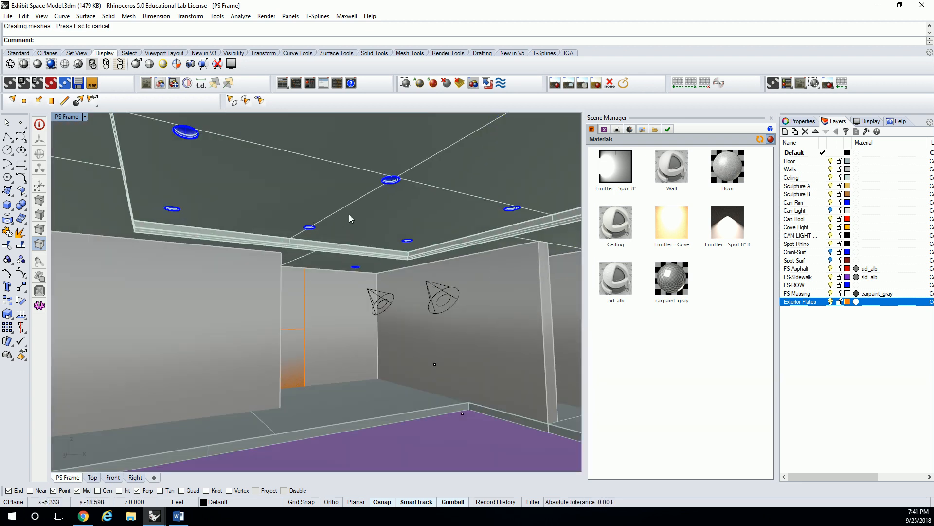
pyautogui.scroll(3, 449, 266)
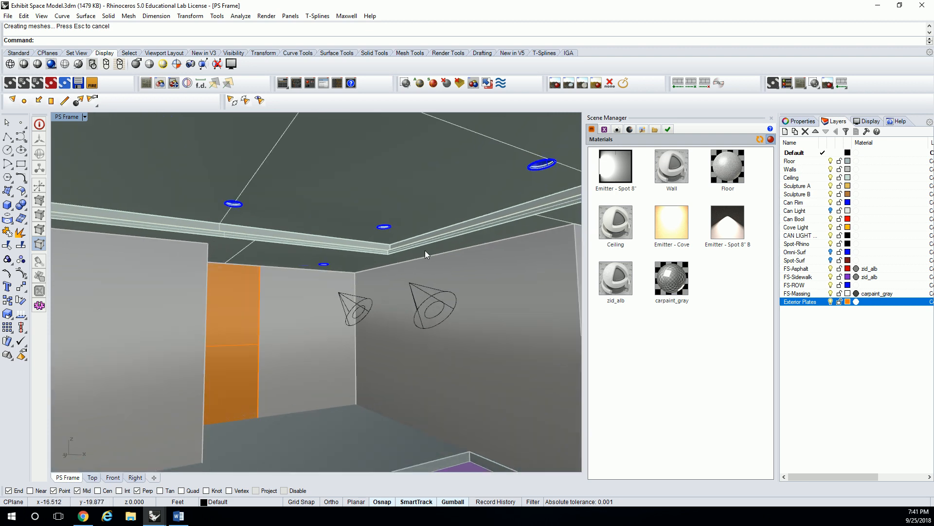
pyautogui.scroll(3, 425, 251)
pyautogui.scroll(2, 340, 255)
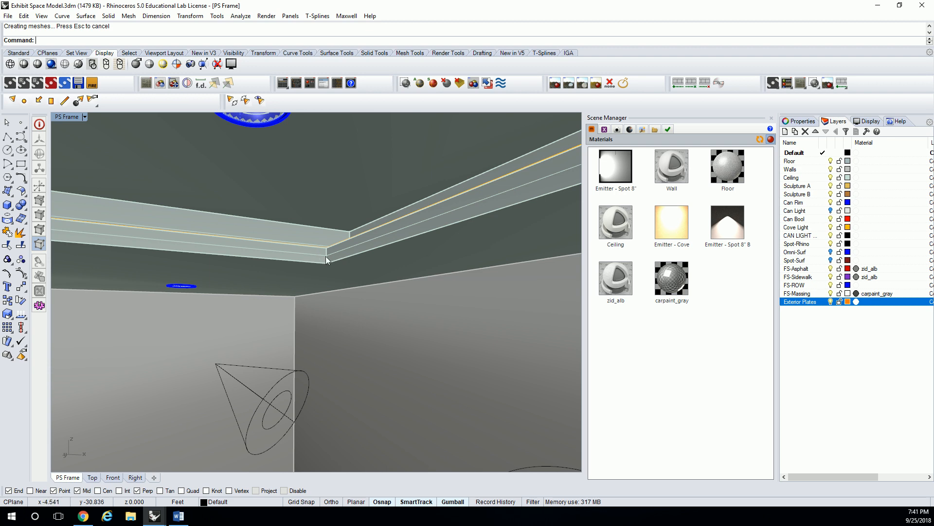
pyautogui.click(309, 254)
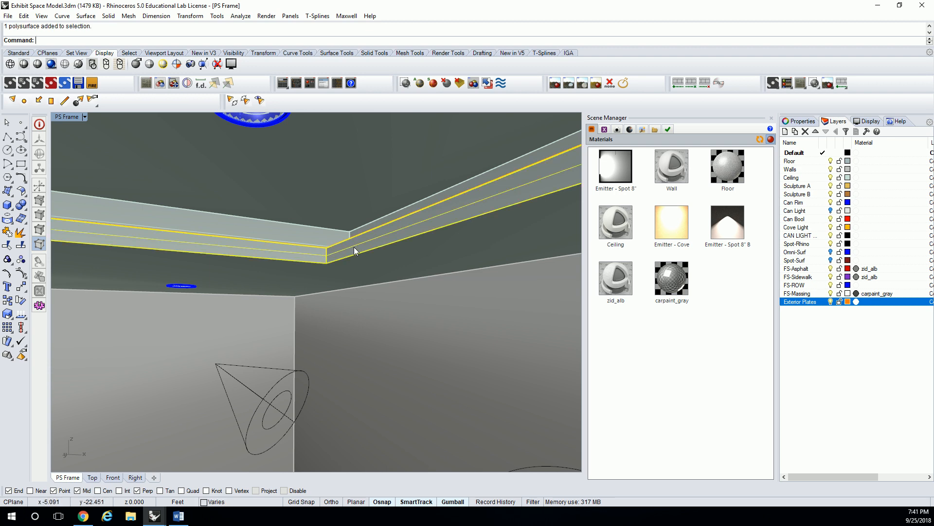
pyautogui.press('Escape')
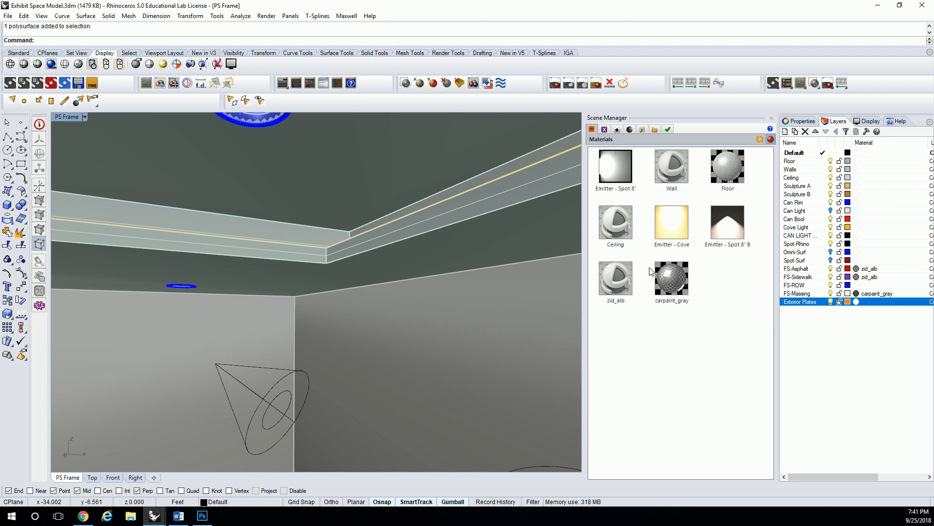
# - Clone the Wall material and check the copy's settings in the Material Editor
pyautogui.click(675, 169)
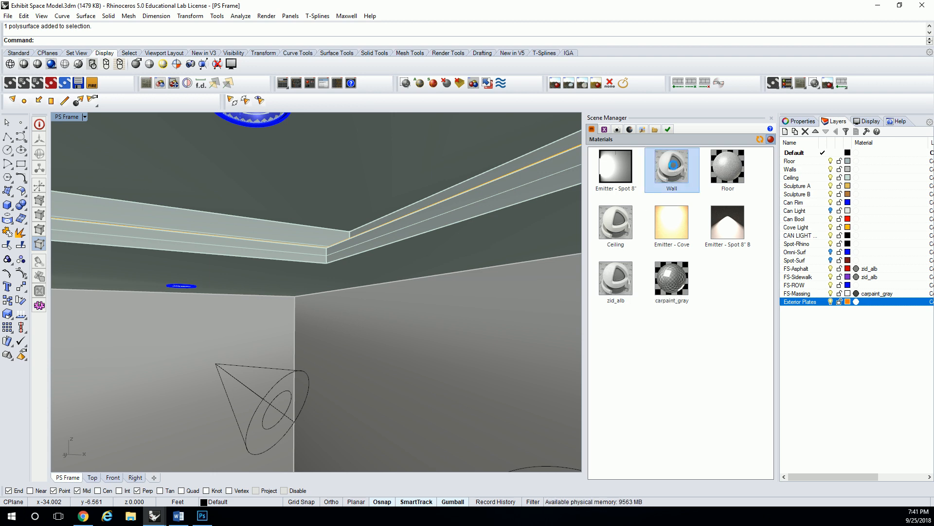
pyautogui.rightClick(674, 168)
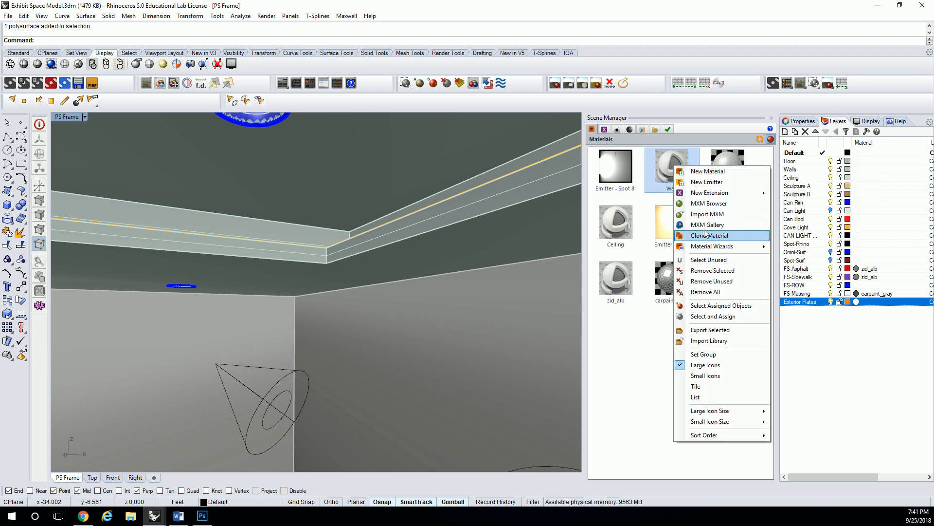
pyautogui.click(803, 234)
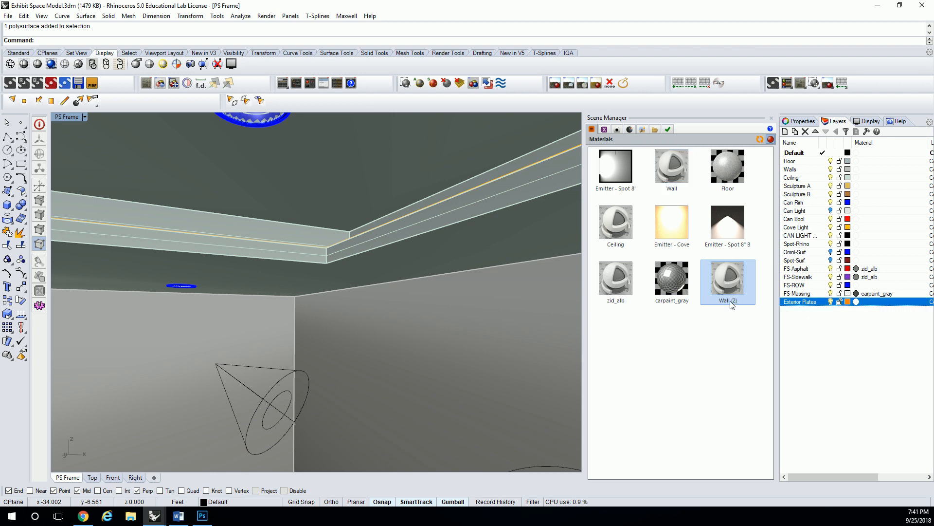
pyautogui.doubleClick(732, 304)
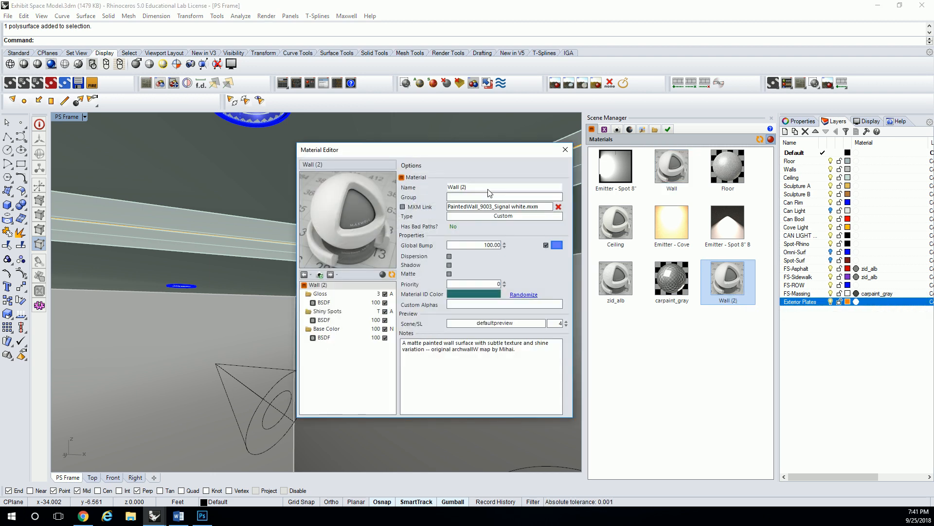
pyautogui.click(564, 150)
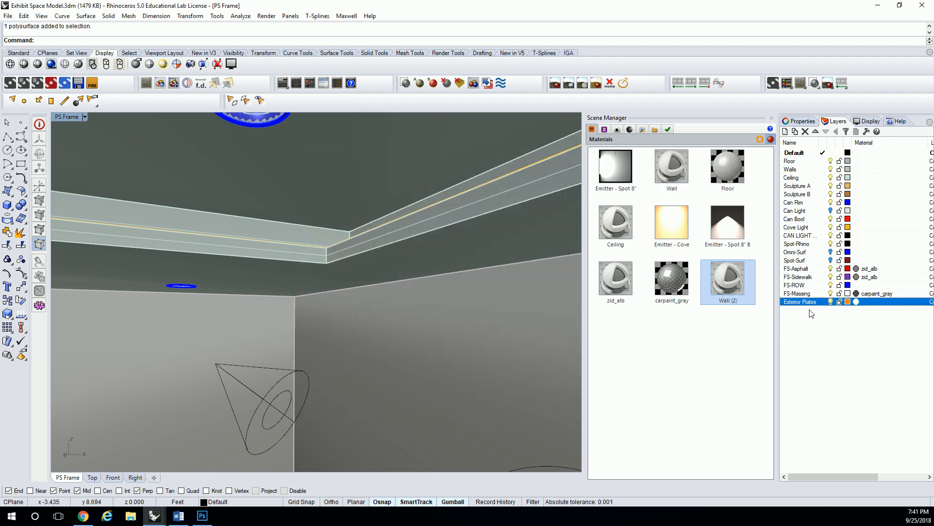
# - Rename the cloned wall material as "Wall - Blue"
pyautogui.click(739, 305)
pyautogui.press('BackSpace')
pyautogui.press('BackSpace')
pyautogui.press('BackSpace')
pyautogui.write('-')
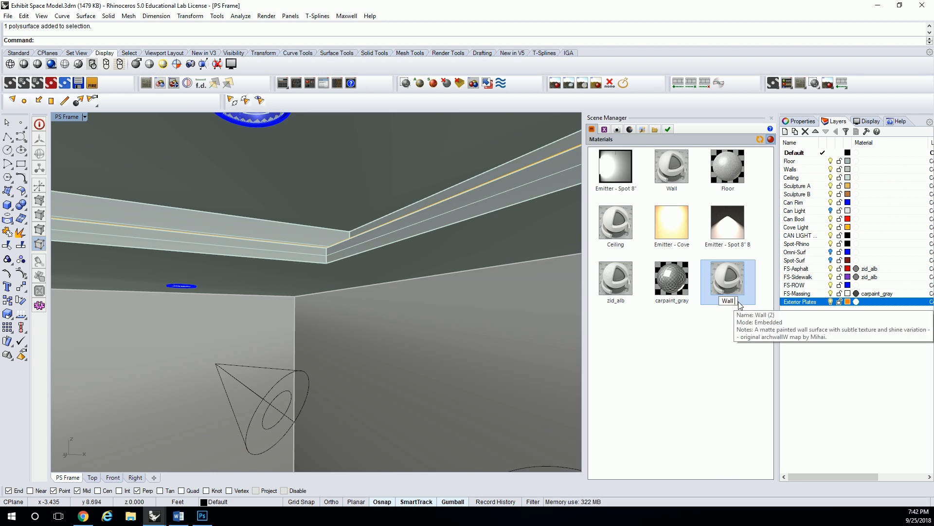
pyautogui.write(' B')
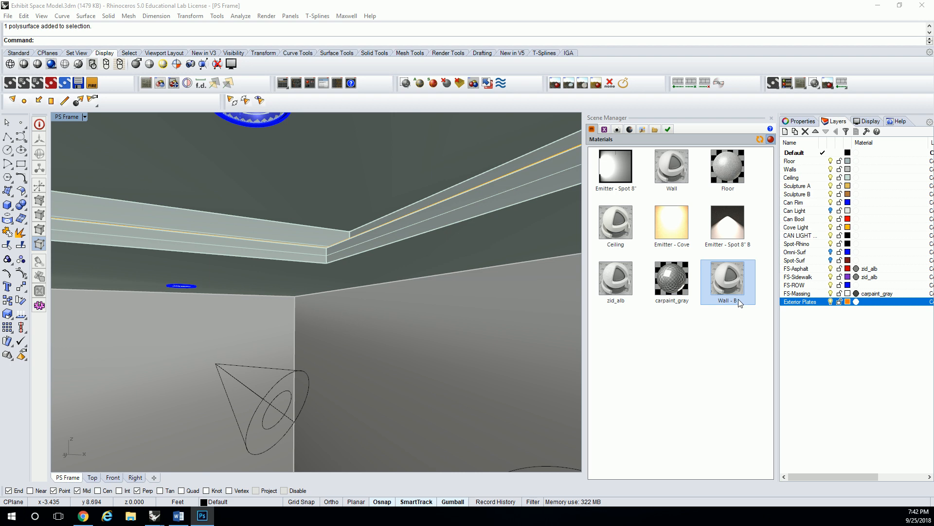
pyautogui.click(739, 303)
pyautogui.click(739, 302)
pyautogui.write('lue')
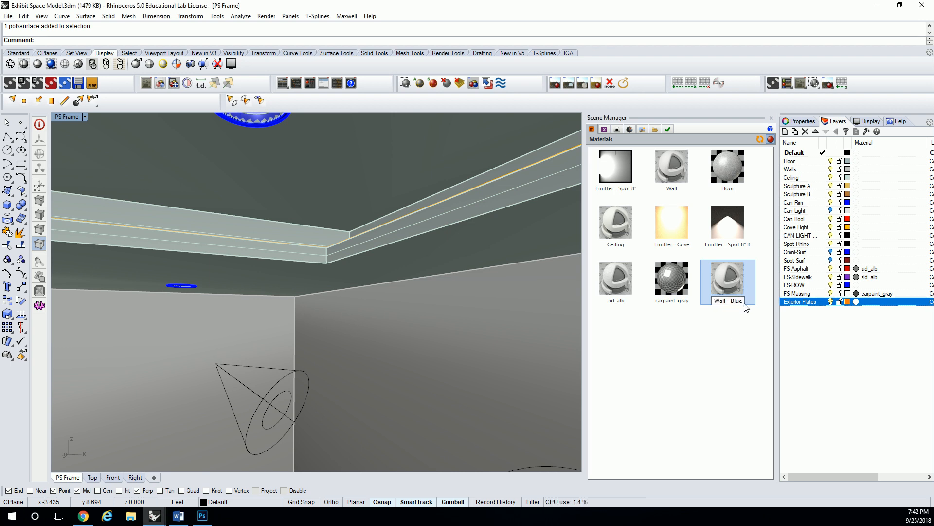
pyautogui.click(730, 333)
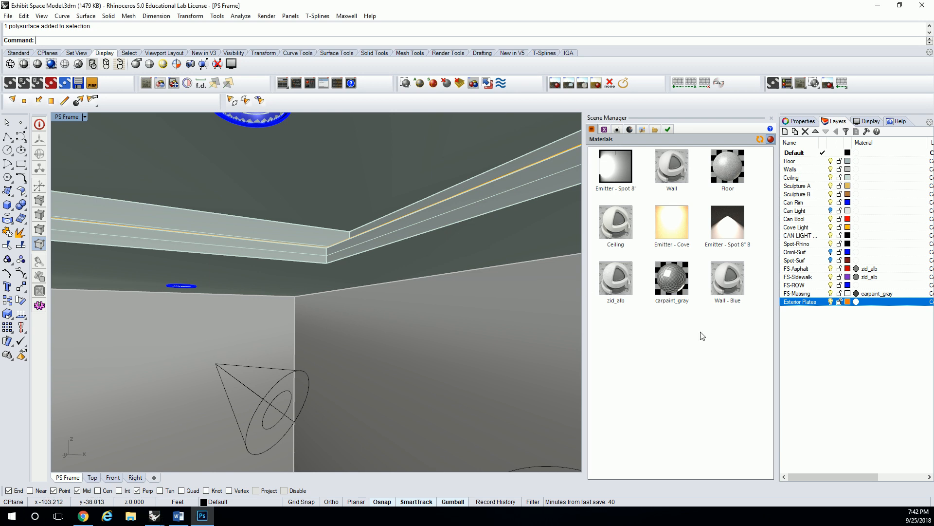
# - Review the BSDF settings of the Gloss, Shiny Spots and Base Color layers in the Wall - Blue material
pyautogui.doubleClick(724, 279)
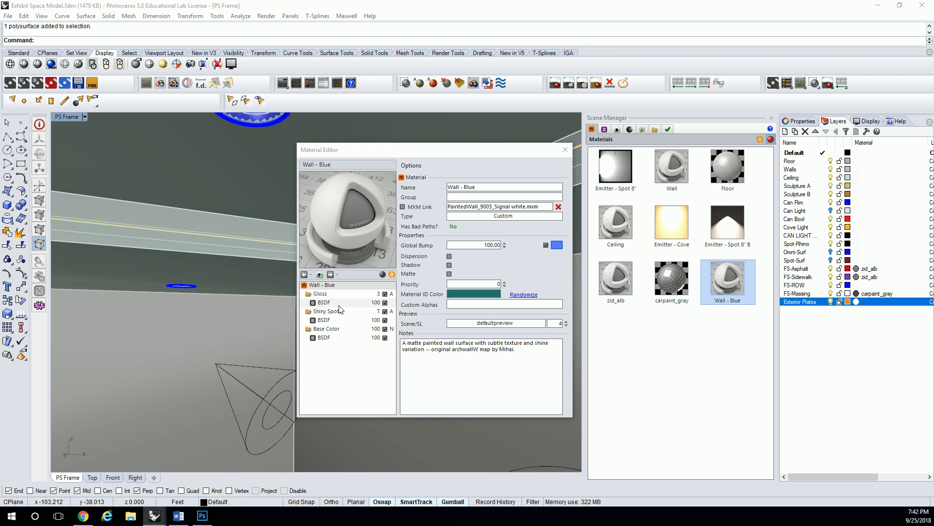
pyautogui.click(331, 302)
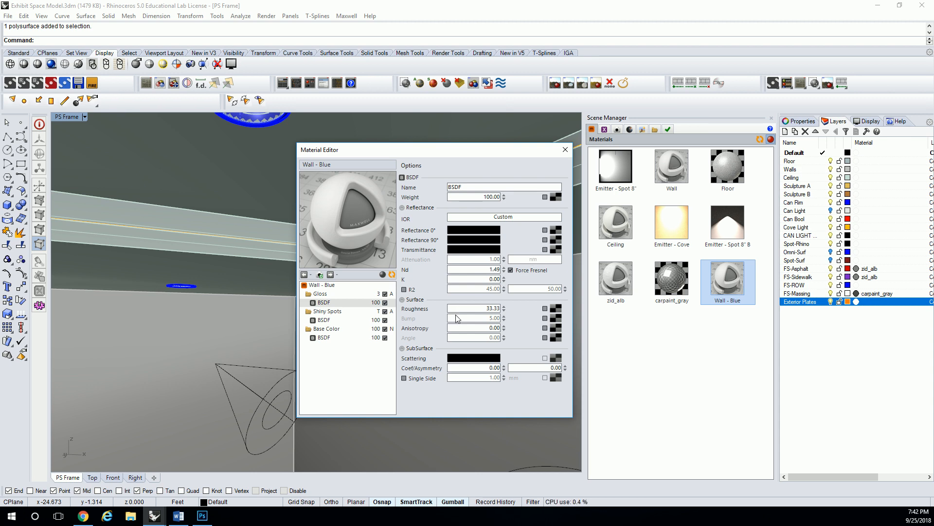
pyautogui.click(341, 320)
pyautogui.click(337, 312)
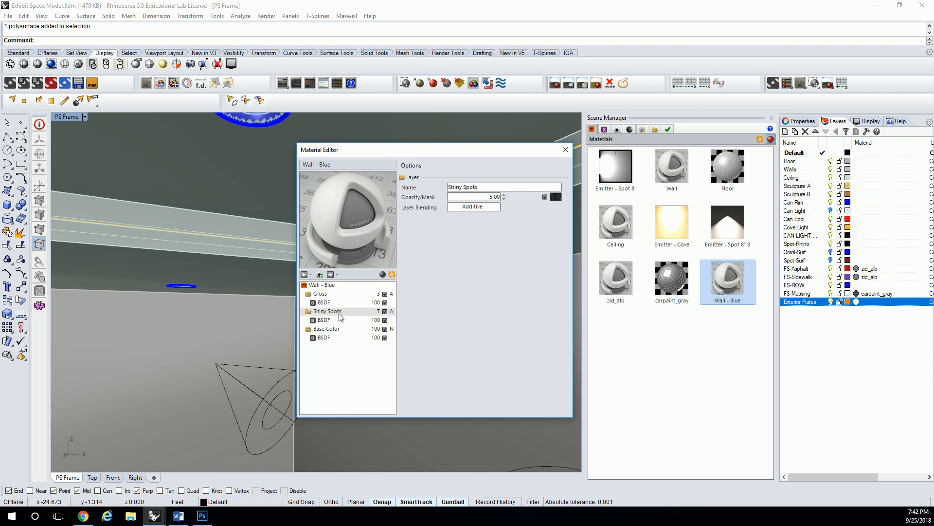
pyautogui.click(338, 320)
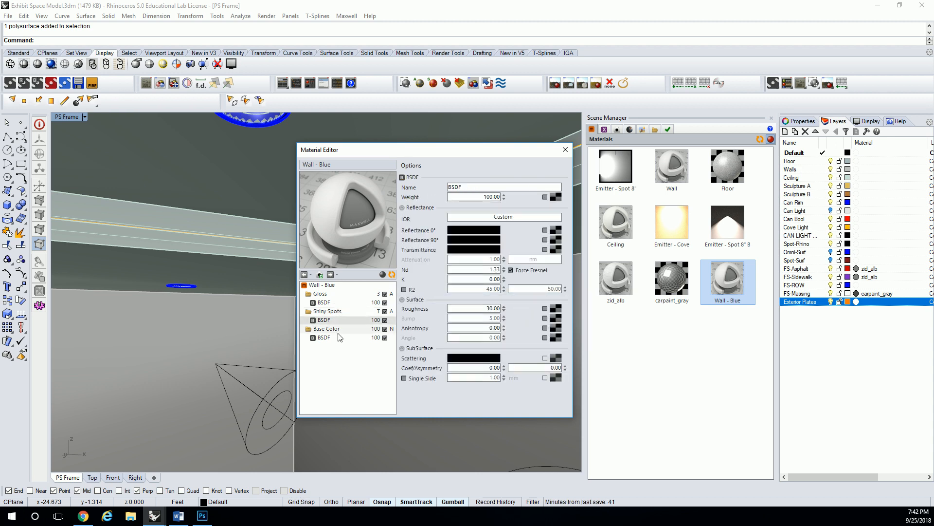
pyautogui.click(331, 340)
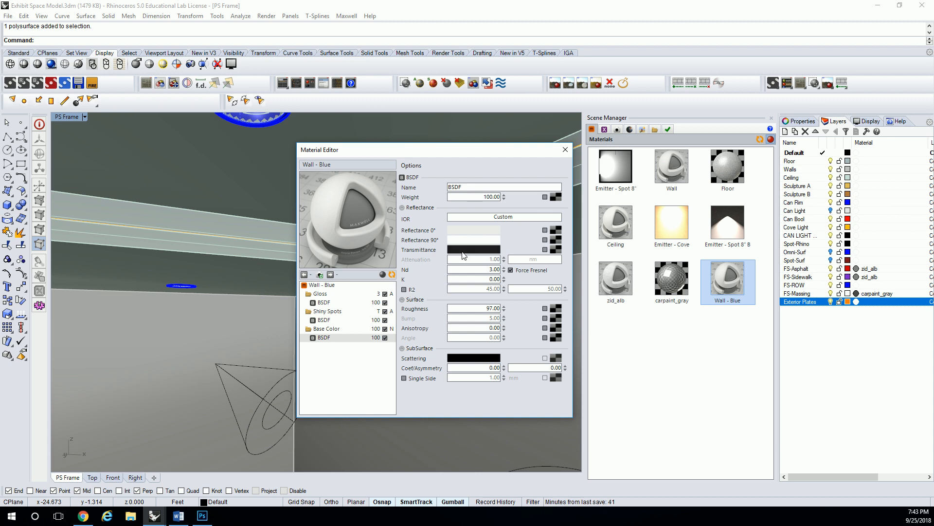
pyautogui.click(347, 303)
pyautogui.click(346, 320)
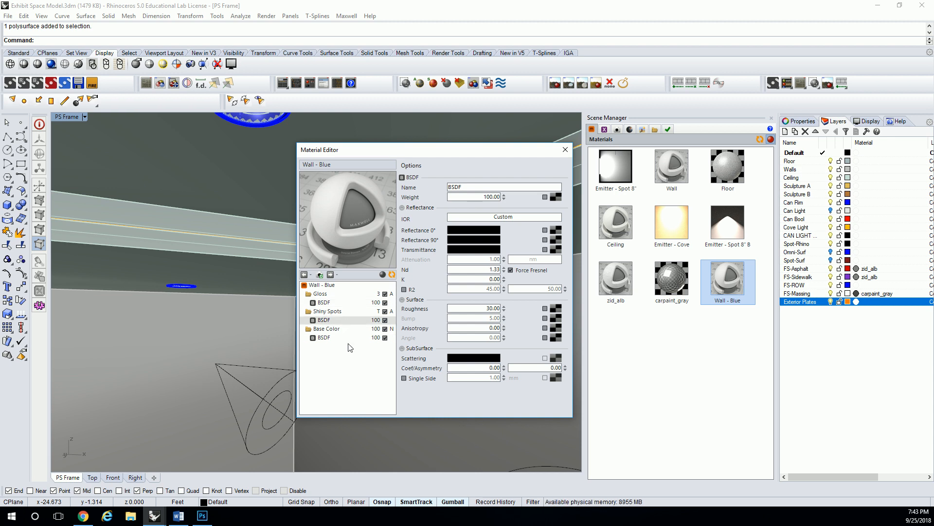
# - Set the Base Color BSDF's Reflectance 0° in Wall - Blue to RGB 97, 111, 239 and refresh the material preview
pyautogui.click(343, 338)
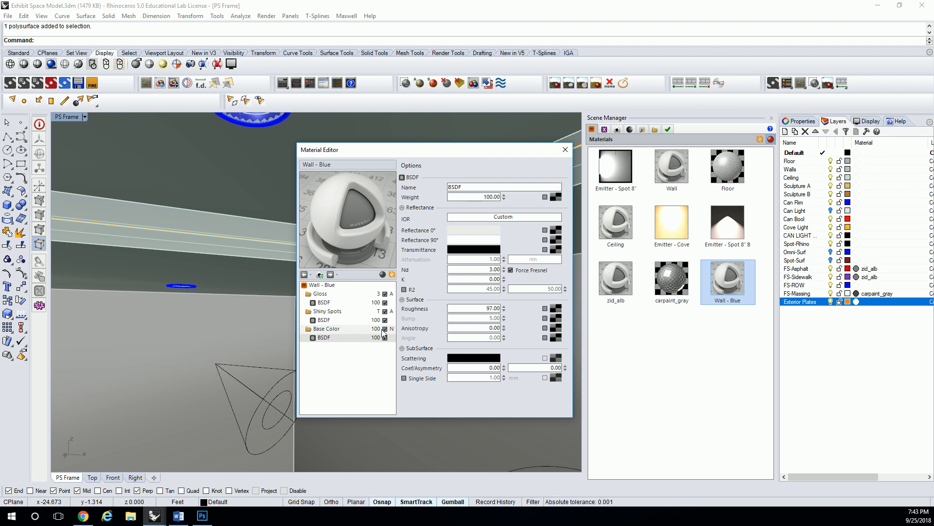
pyautogui.click(471, 229)
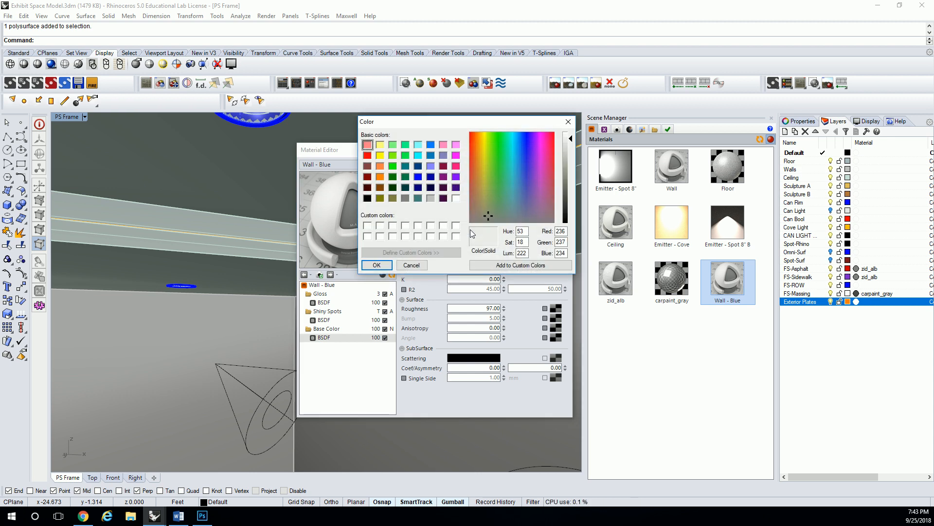
pyautogui.moveTo(521, 182); pyautogui.dragTo(527, 183)
pyautogui.click(572, 165)
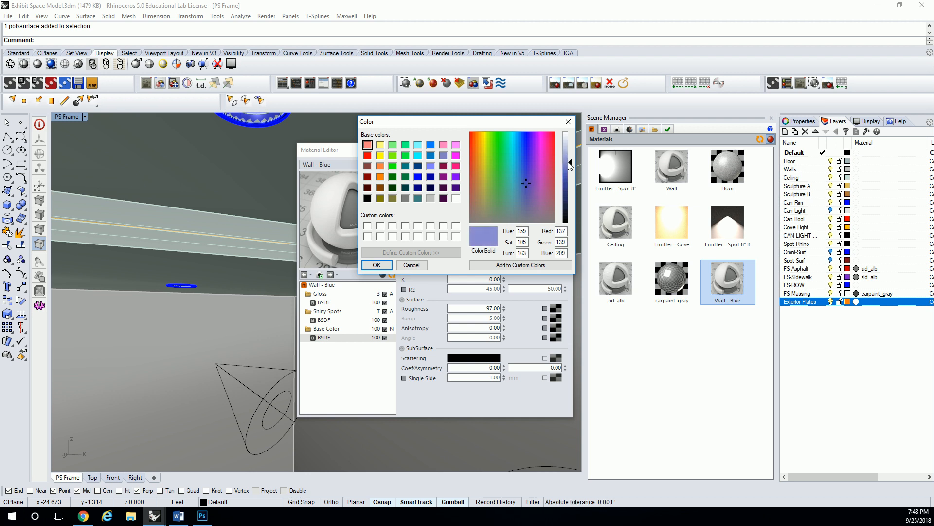
pyautogui.moveTo(523, 187); pyautogui.dragTo(525, 148)
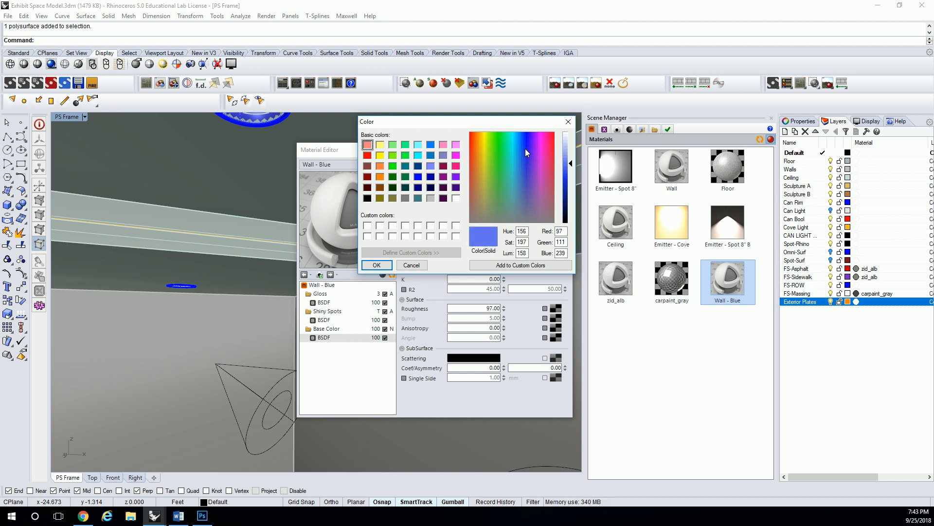
pyautogui.click(376, 265)
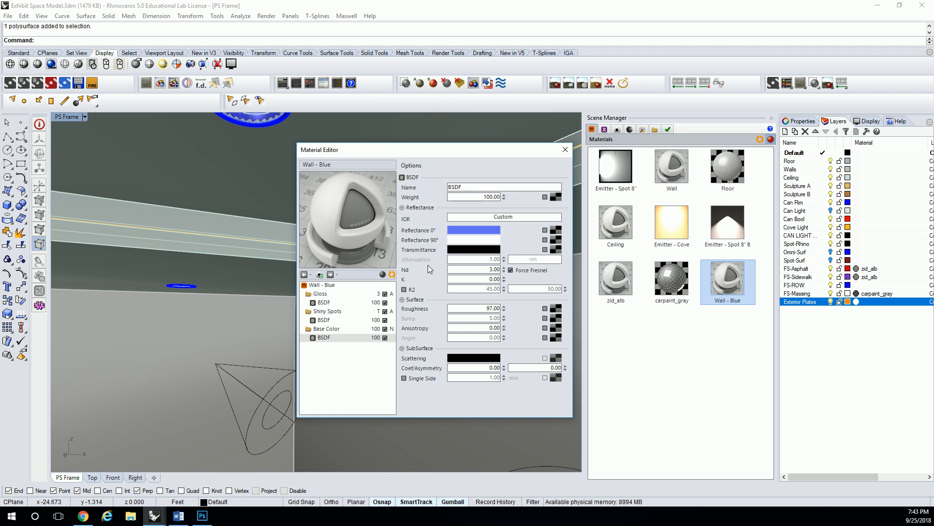
pyautogui.click(392, 274)
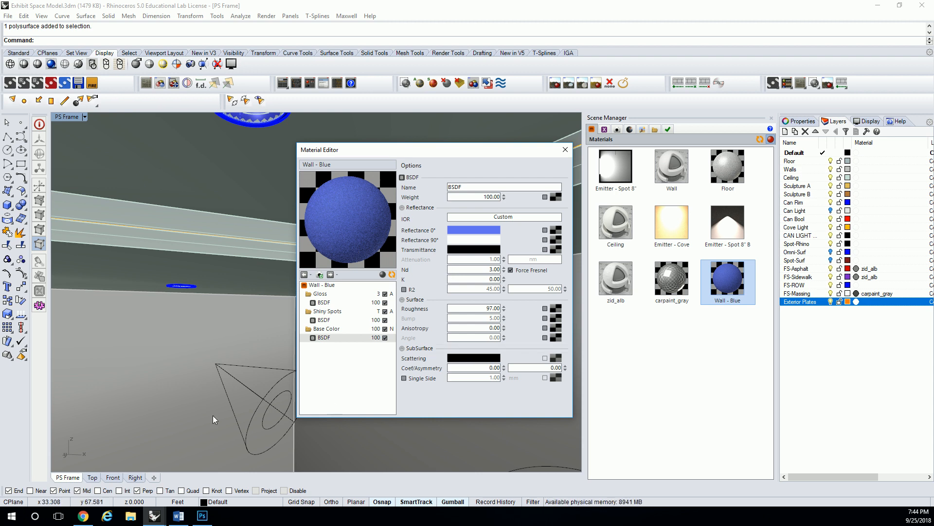
pyautogui.click(568, 150)
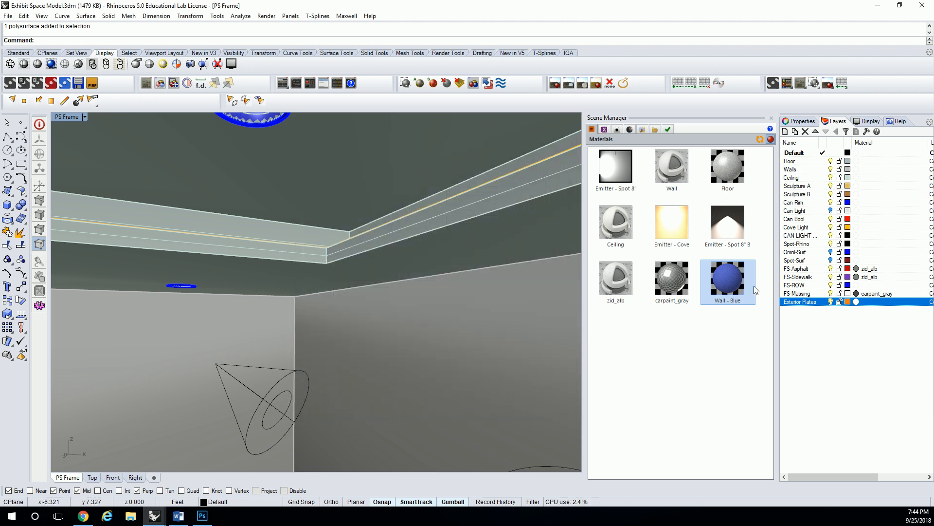
# - Create a new layer named "Wall - Blue" directly after the Walls layer
pyautogui.click(825, 344)
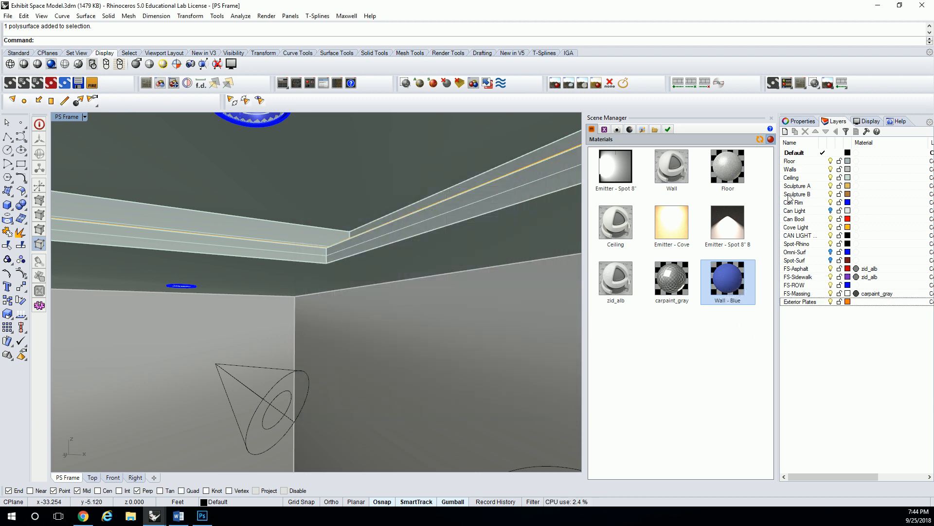
pyautogui.click(800, 170)
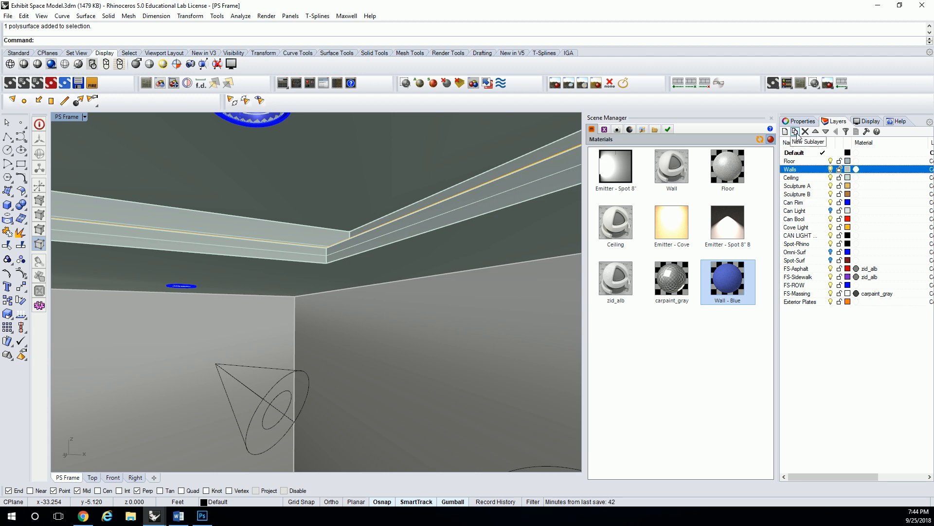
pyautogui.click(786, 132)
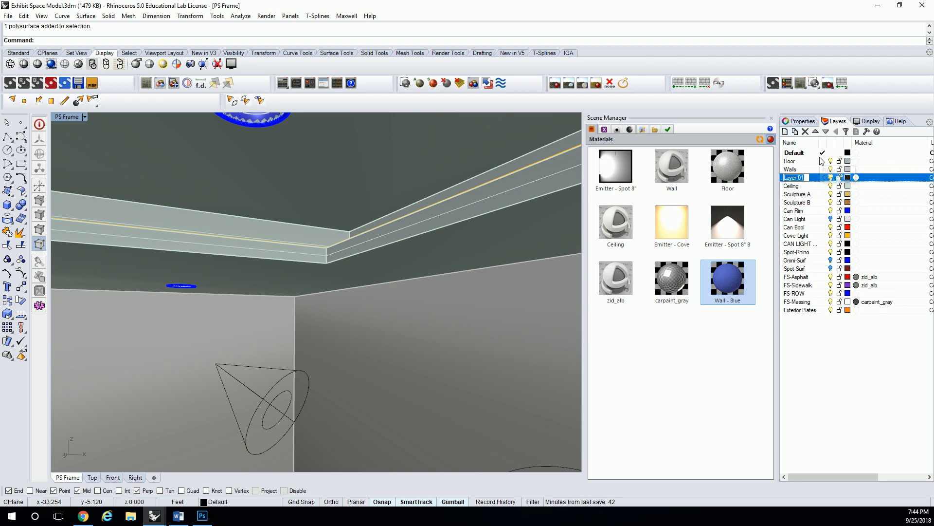
pyautogui.write('Wall - Blue')
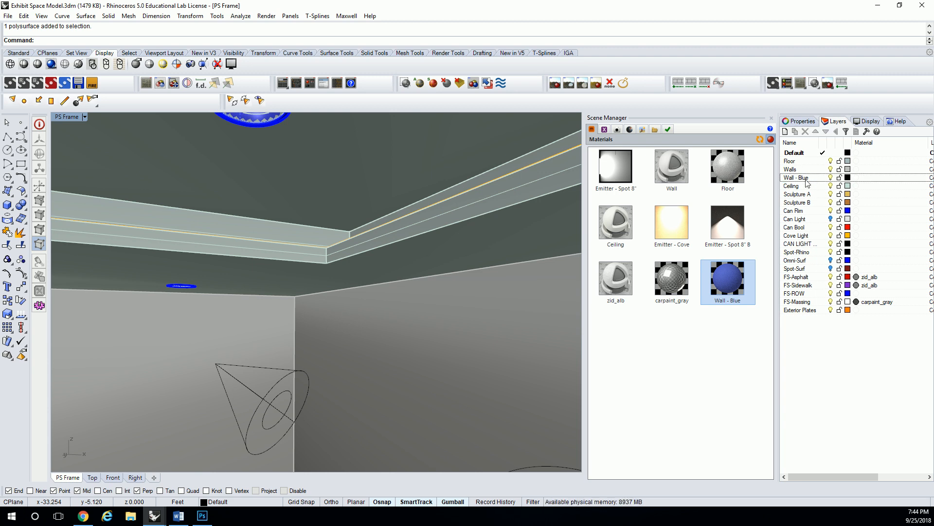
# - Move the ceiling cove trim polysurface to the "Wall - Blue" layer
pyautogui.click(469, 209)
pyautogui.click(469, 210)
pyautogui.click(471, 205)
pyautogui.scroll(-10, 410, 227)
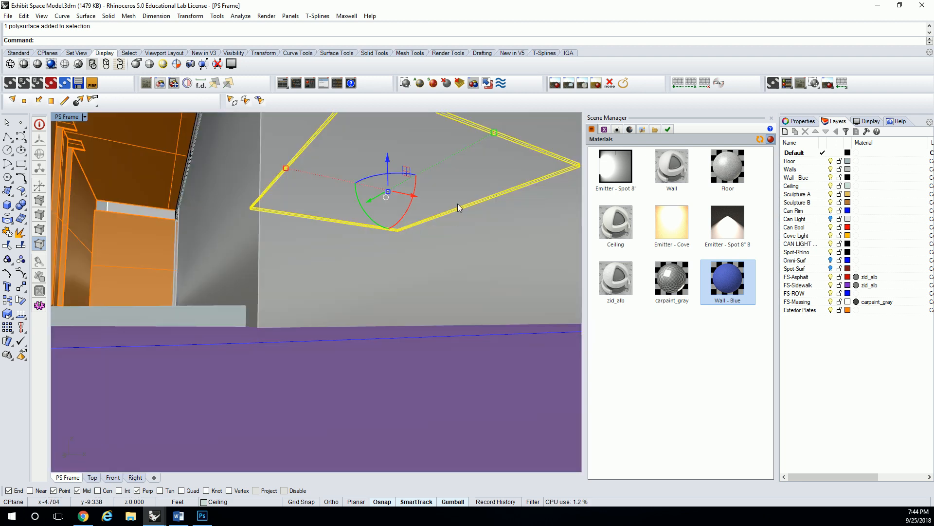
pyautogui.scroll(-5, 445, 202)
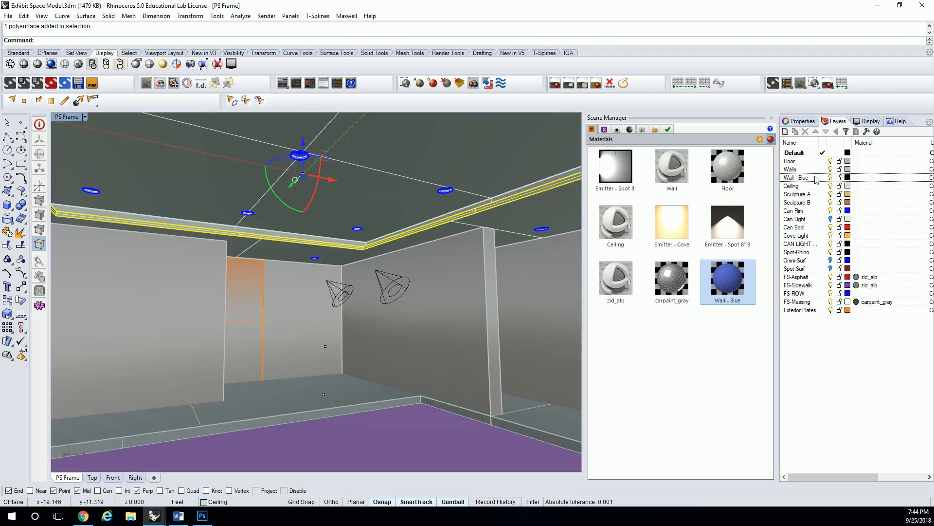
pyautogui.rightClick(816, 178)
pyautogui.click(866, 346)
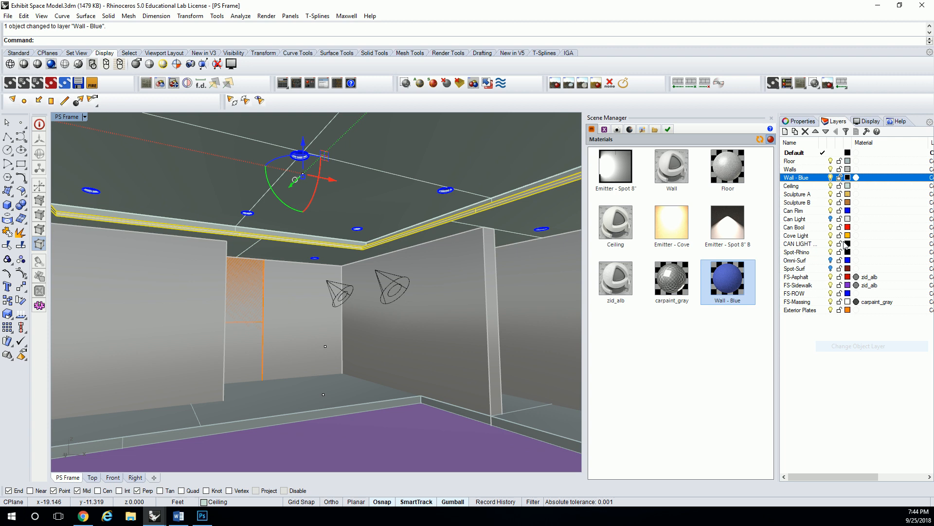
# - Set the "Wall - Blue" layer's color to Blue and clear the object selection
pyautogui.click(847, 178)
pyautogui.click(387, 314)
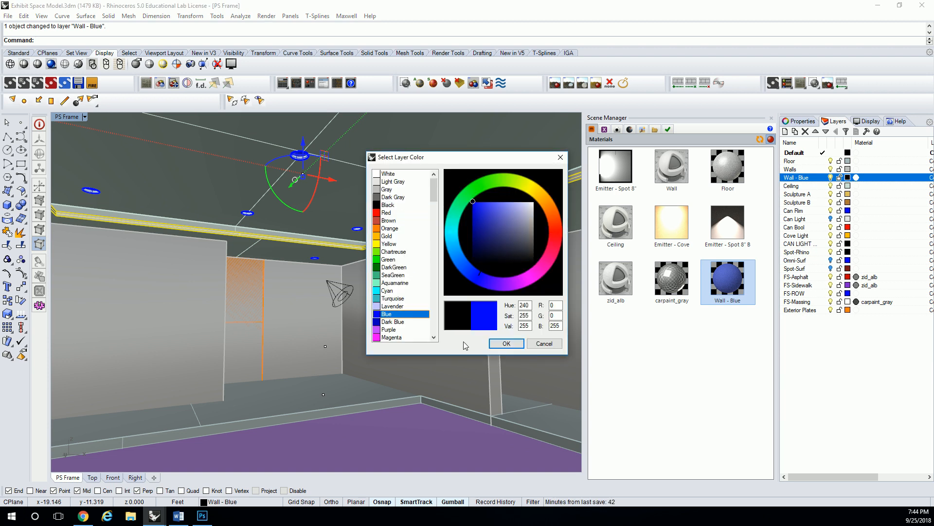
pyautogui.click(506, 344)
pyautogui.click(831, 345)
pyautogui.click(670, 348)
pyautogui.click(454, 283)
pyautogui.press('Escape')
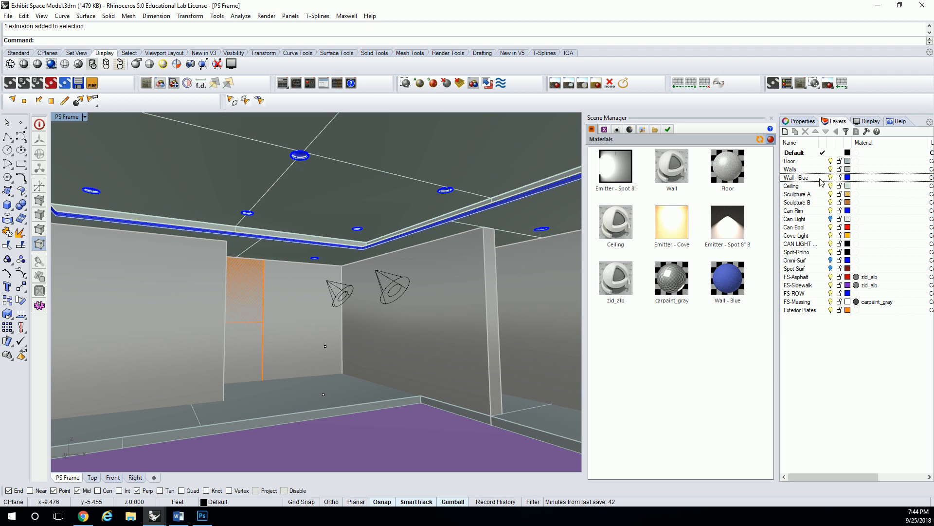
# - Apply the Wall - Blue Maxwell material to all objects on the "Wall - Blue" layer and clear the selection
pyautogui.click(746, 279)
pyautogui.rightClick(804, 179)
pyautogui.click(842, 325)
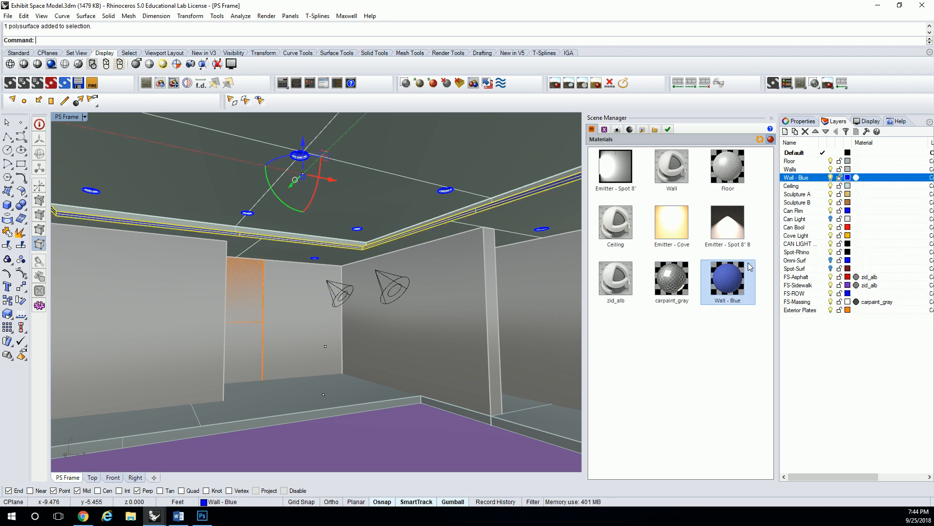
pyautogui.rightClick(733, 283)
pyautogui.click(766, 368)
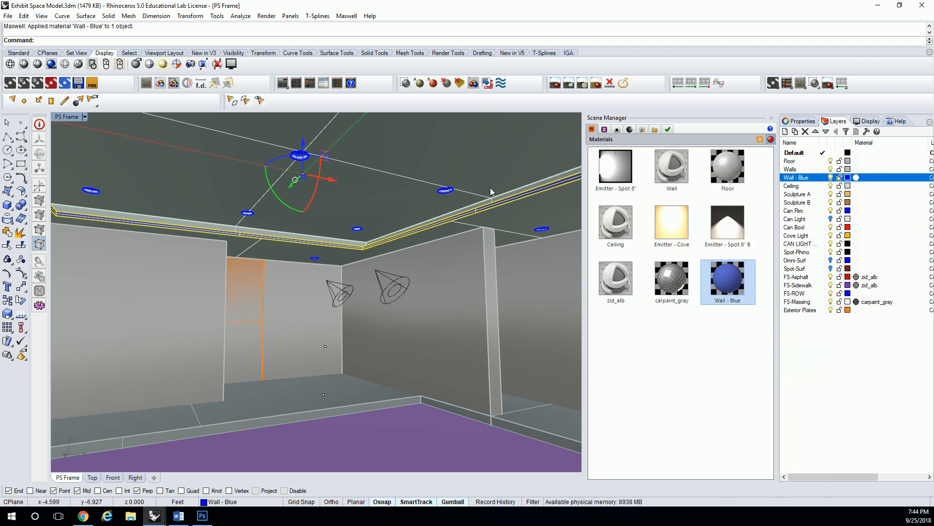
pyautogui.click(441, 249)
pyautogui.press('Escape')
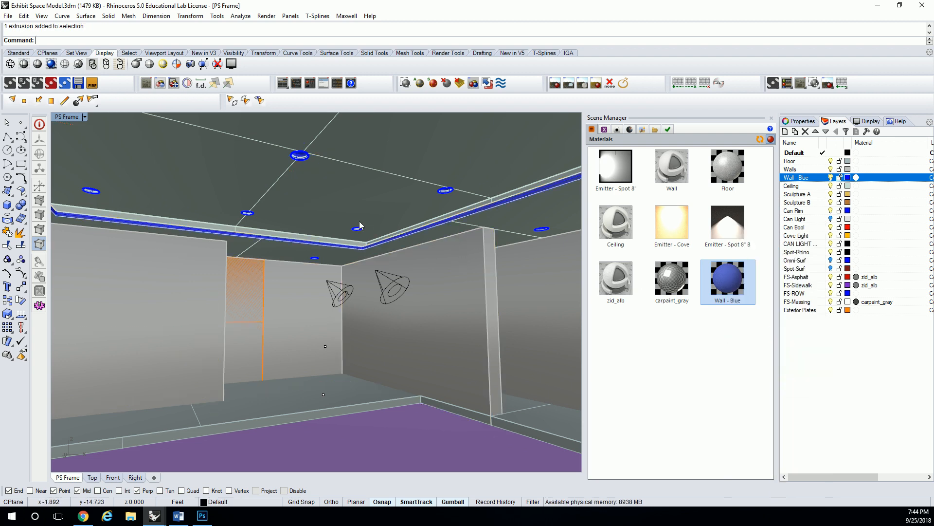
# - Set the PS Frame camera's output resolution preset to 320 x 240, framed on the cove trim's corner
pyautogui.scroll(4, 370, 233)
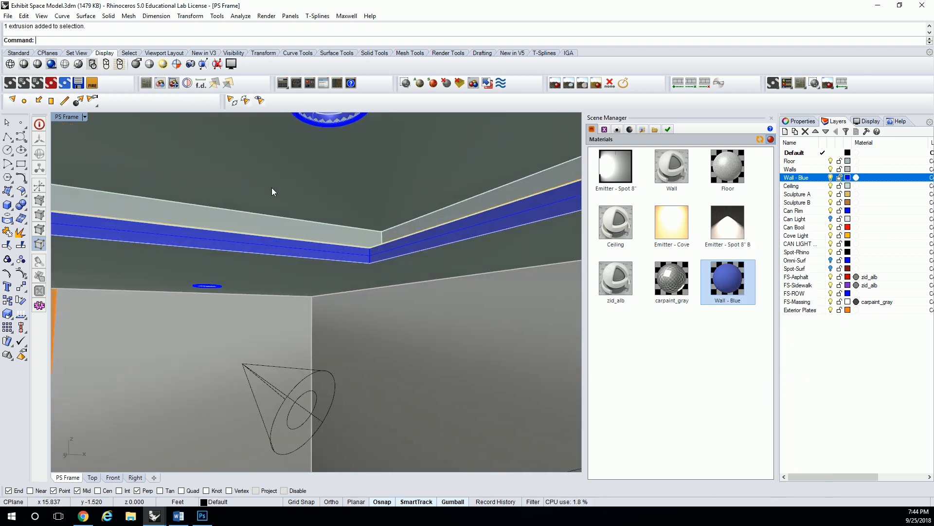
pyautogui.click(266, 16)
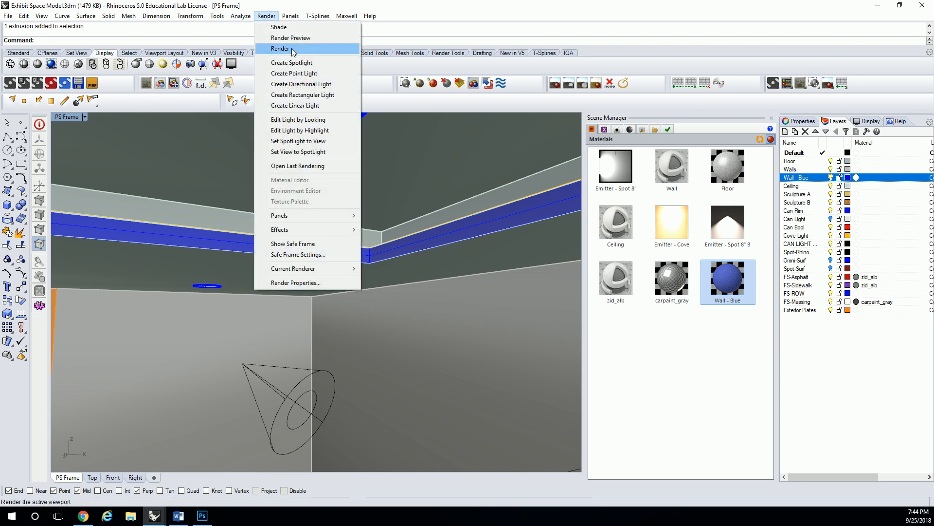
pyautogui.click(643, 129)
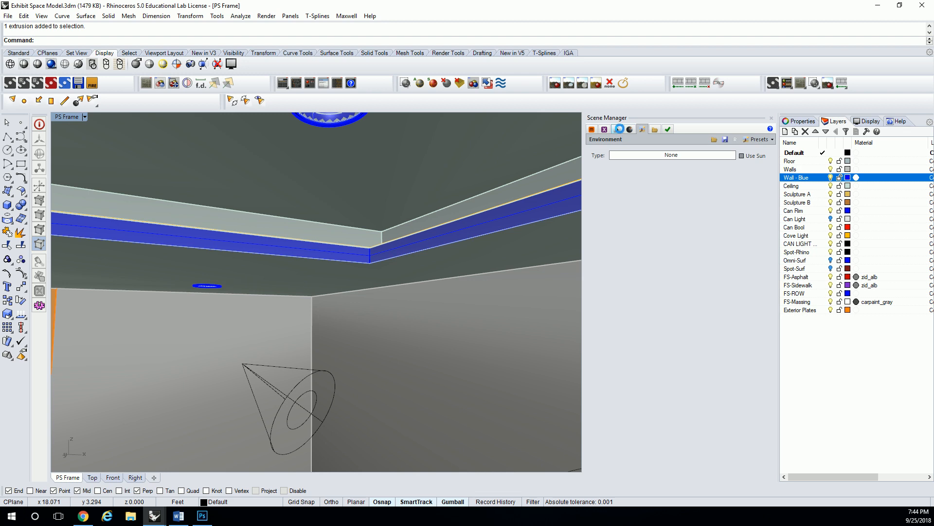
pyautogui.click(617, 129)
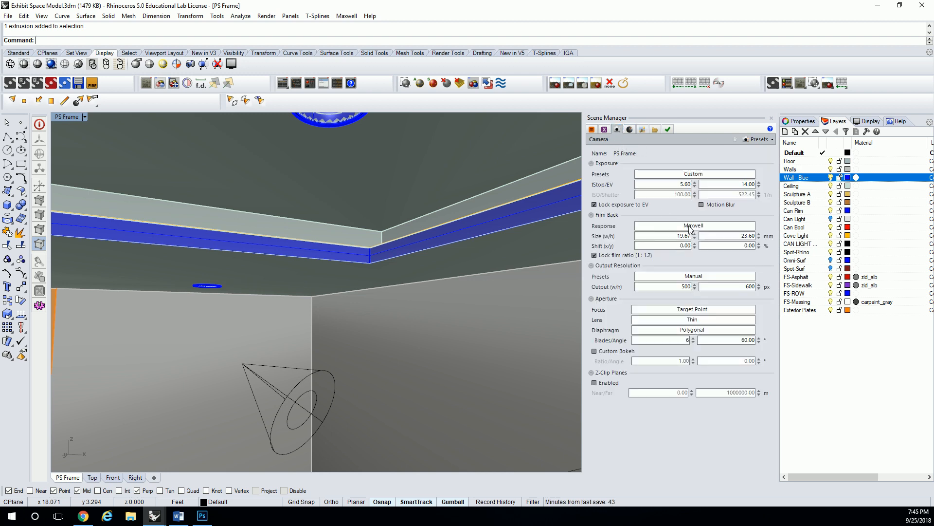
pyautogui.click(688, 278)
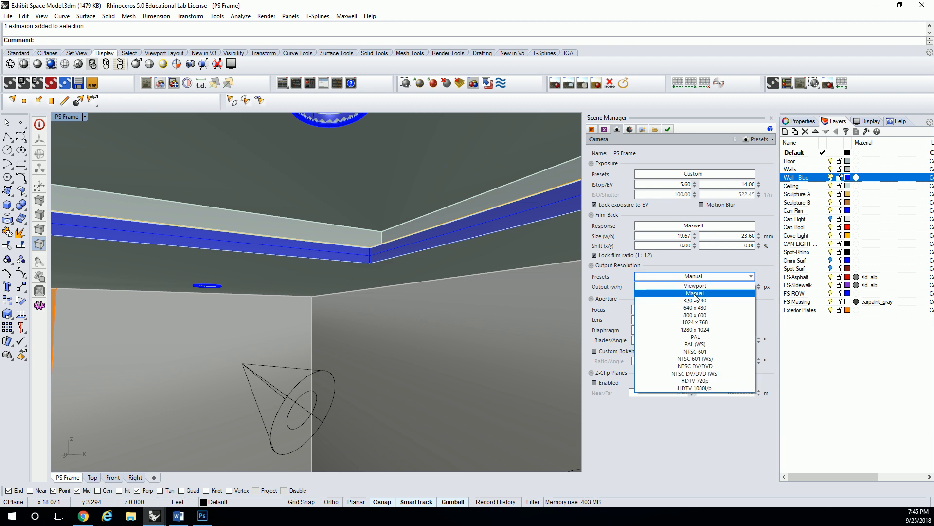
pyautogui.click(695, 301)
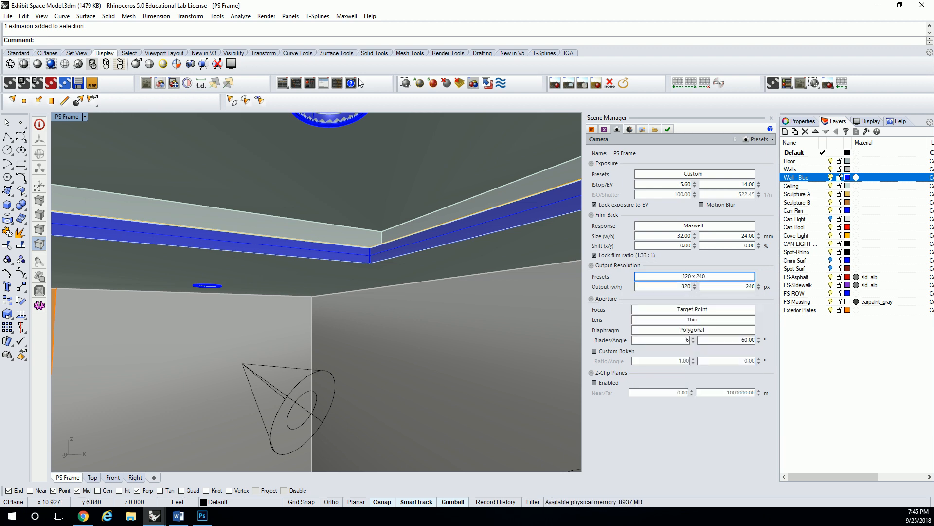
pyautogui.click(174, 83)
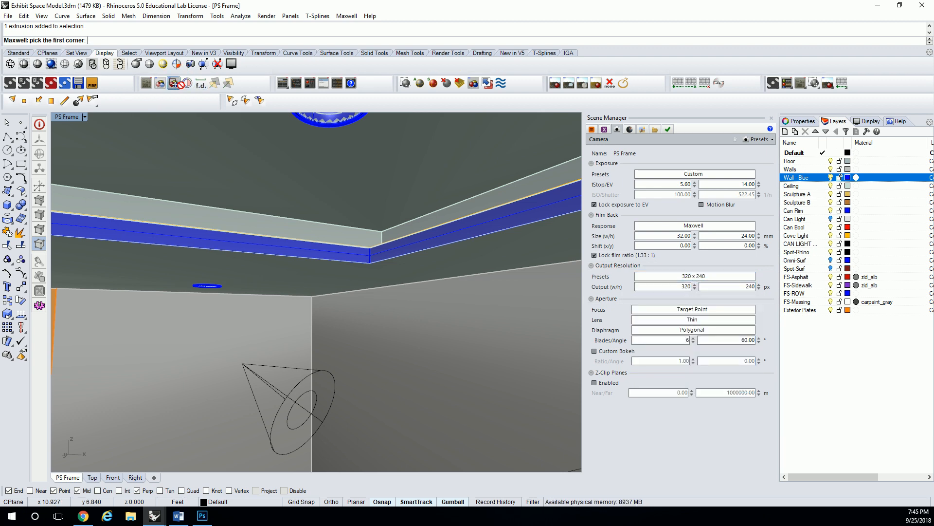
pyautogui.press('Escape')
pyautogui.press('Escape')
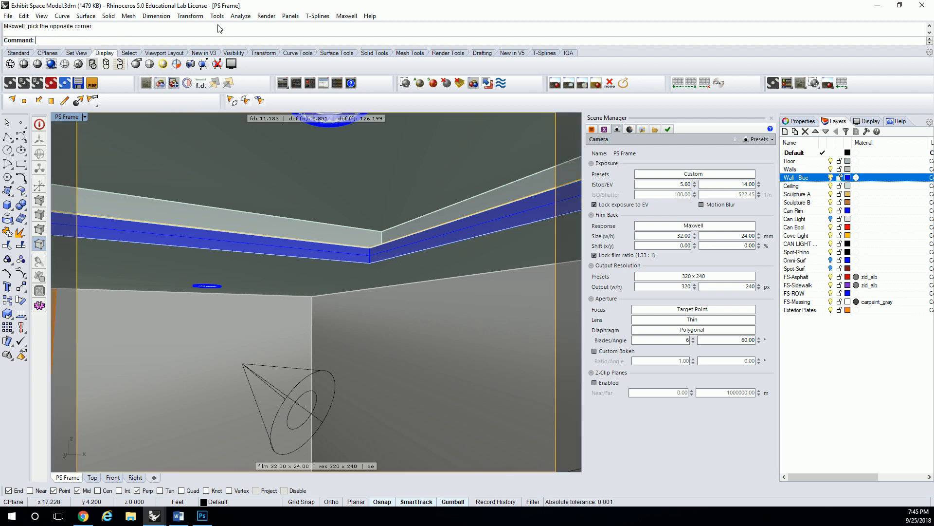
# - Run a Maxwell test render of the PS Frame view, overwriting the existing output files, and stop and close it
pyautogui.click(346, 16)
pyautogui.click(367, 33)
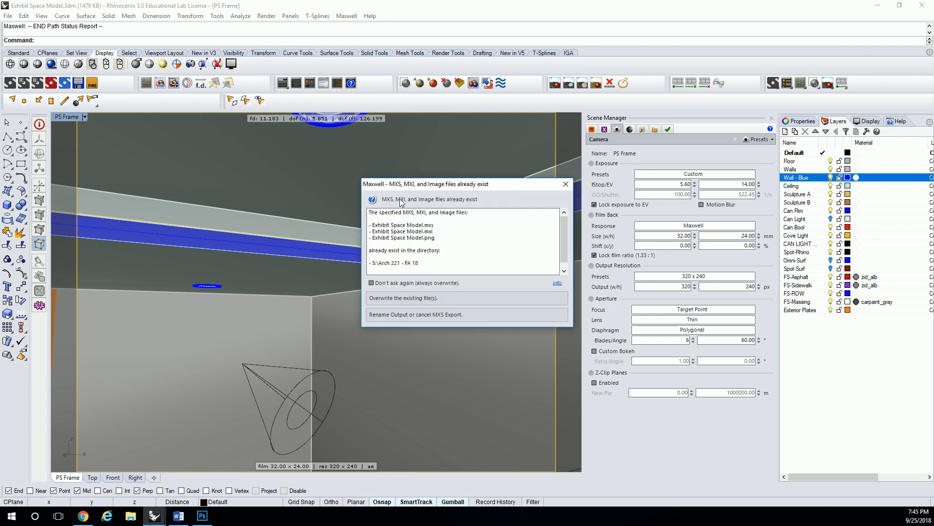
pyautogui.click(443, 298)
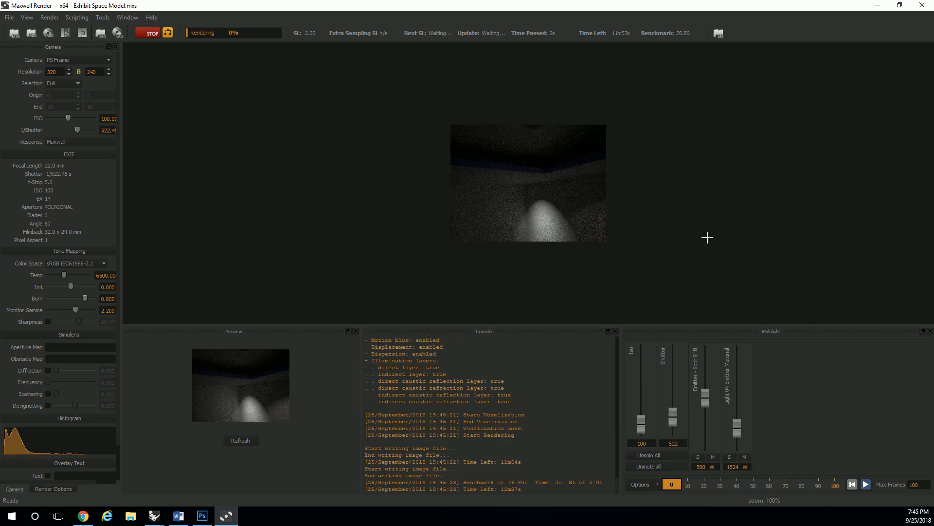
pyautogui.click(922, 5)
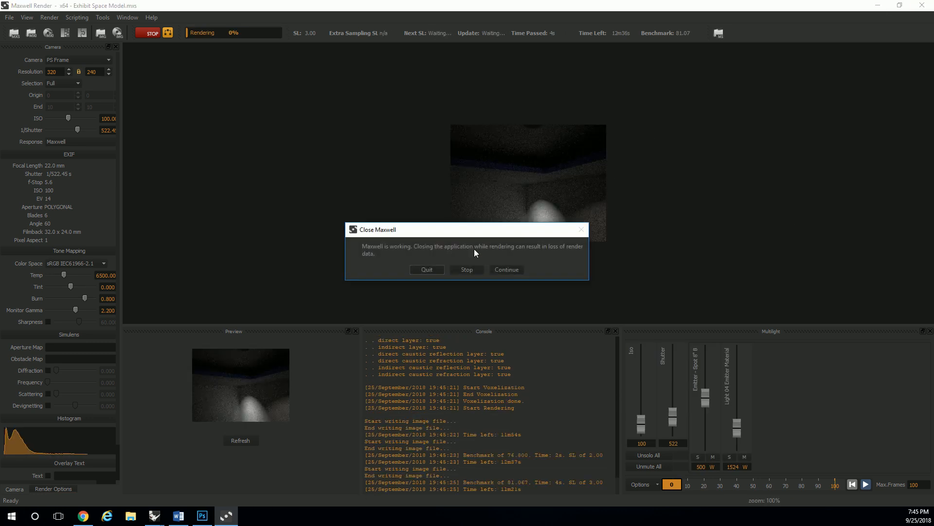
pyautogui.click(475, 269)
pyautogui.click(930, 7)
# - Turn on the Can Light layer and turn off the Spot-Rhino layer
pyautogui.click(833, 220)
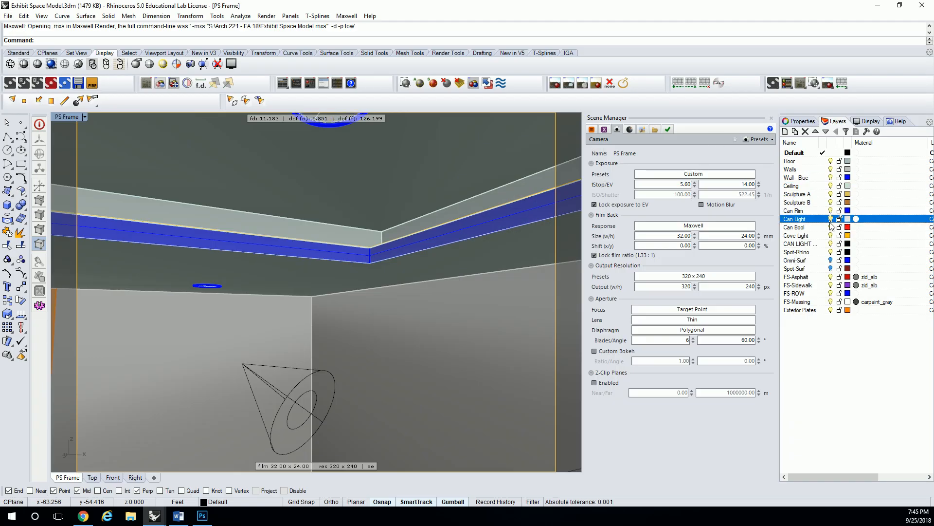
pyautogui.click(832, 269)
pyautogui.click(832, 261)
pyautogui.click(831, 269)
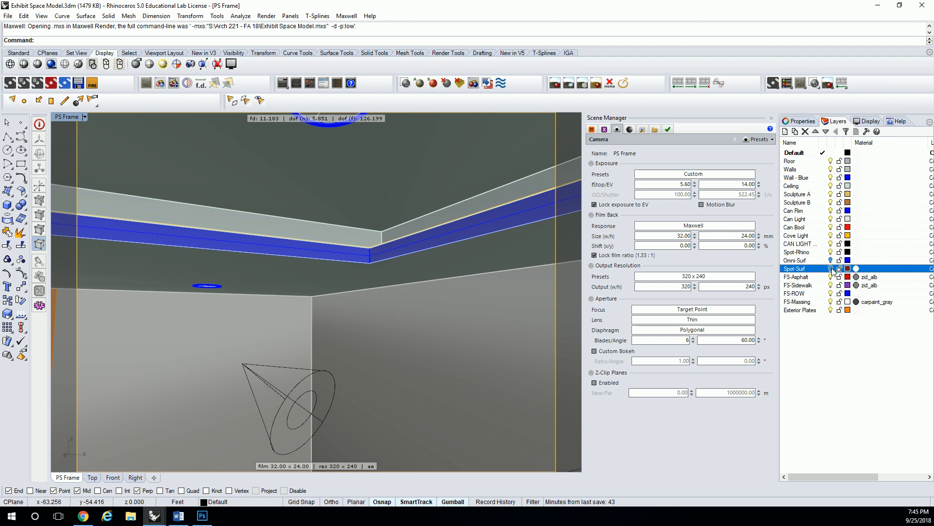
pyautogui.click(831, 252)
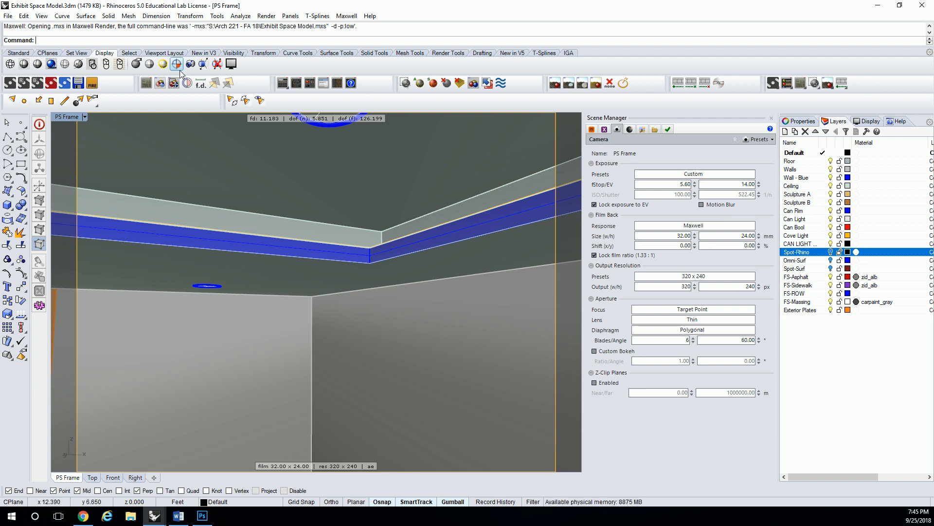
# - Render the PS Frame view with the updated light layers, overwriting the existing output files
pyautogui.click(267, 15)
pyautogui.click(275, 25)
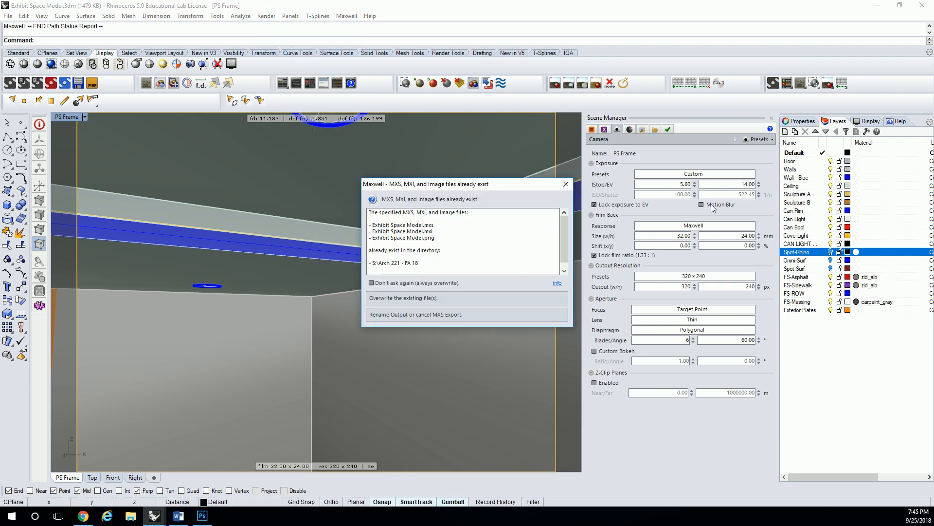
pyautogui.click(465, 298)
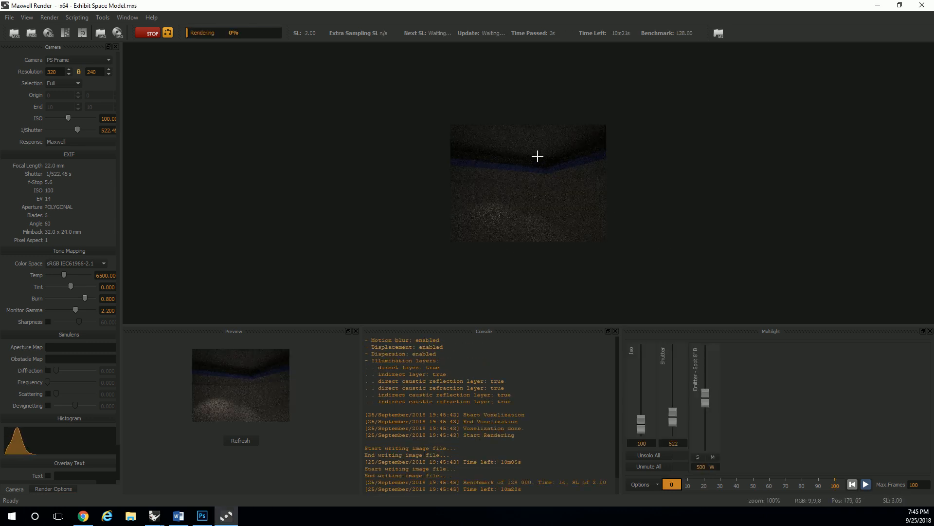
# - Raise the render's ISO to about 1378 to brighten the blue cove trim, and return to the Rhino model
pyautogui.scroll(3, 542, 156)
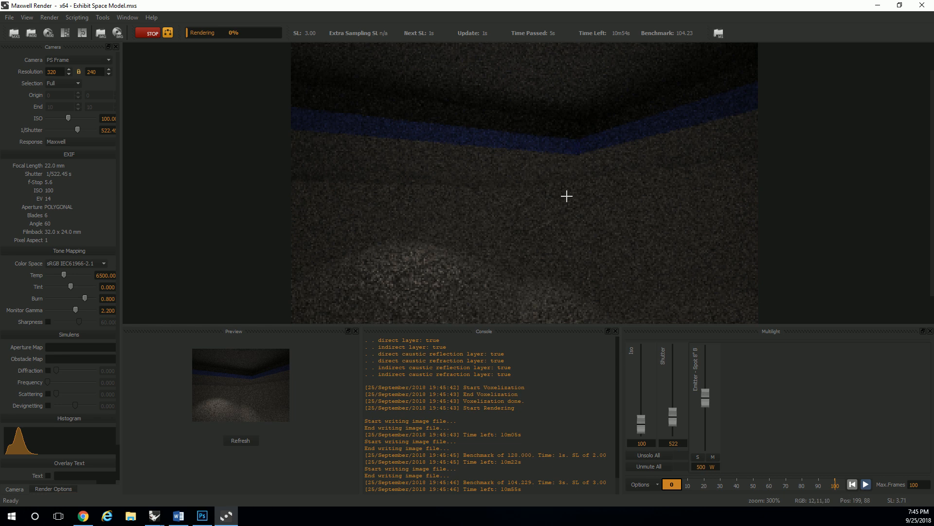
pyautogui.rightClick(574, 132)
pyautogui.click(532, 126)
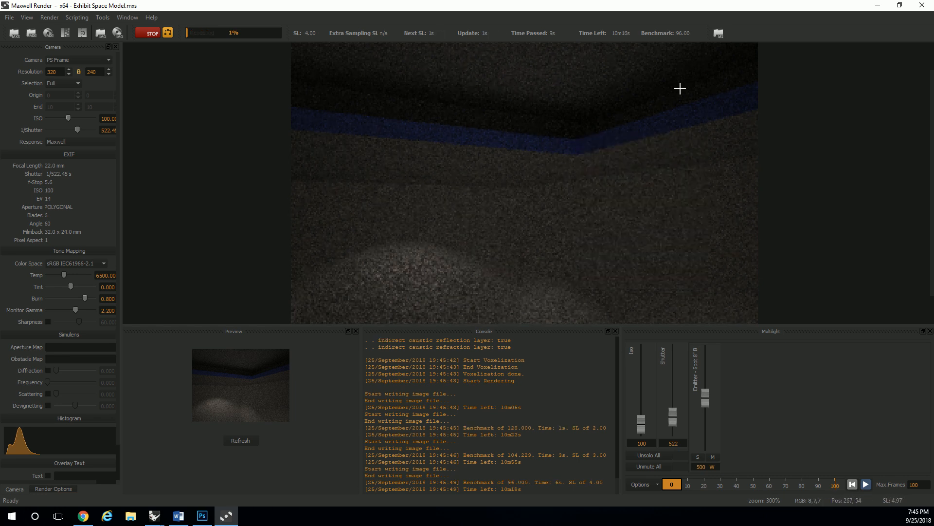
pyautogui.scroll(2, 658, 98)
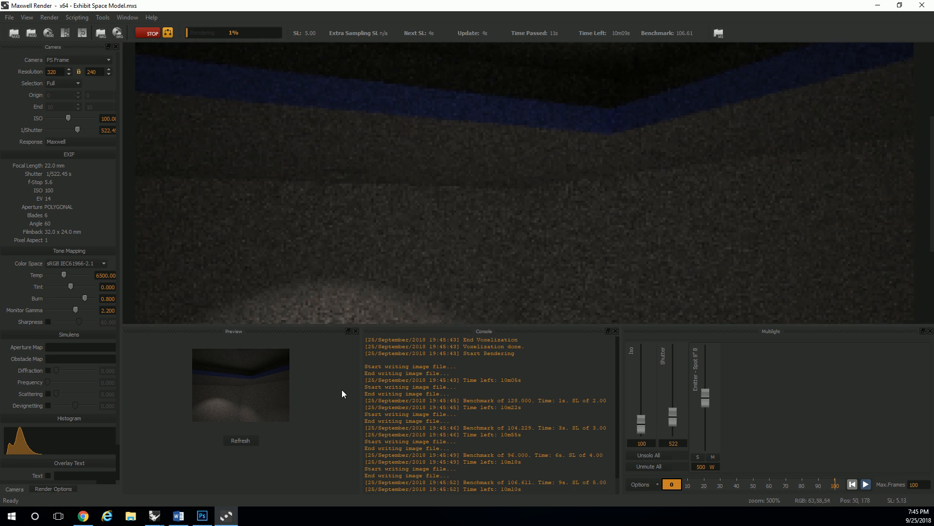
pyautogui.moveTo(643, 428); pyautogui.dragTo(643, 399)
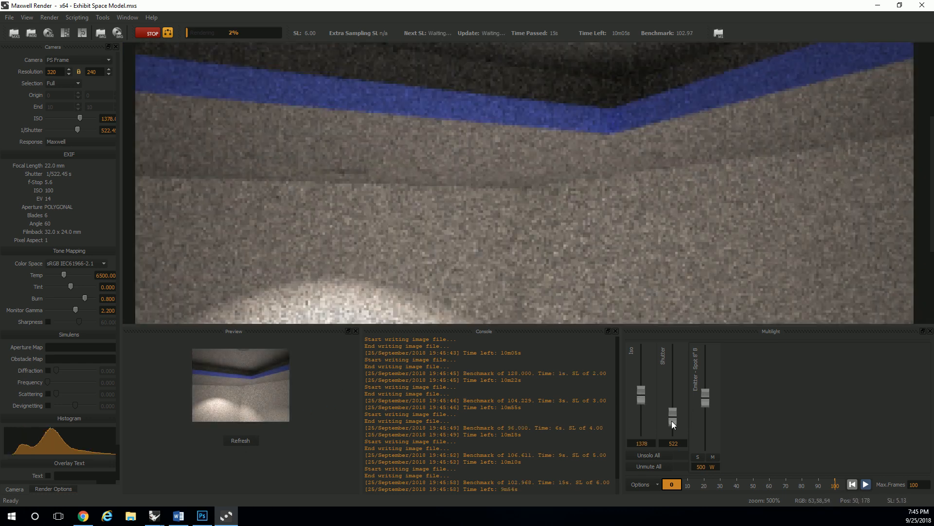
pyautogui.scroll(-3, 590, 171)
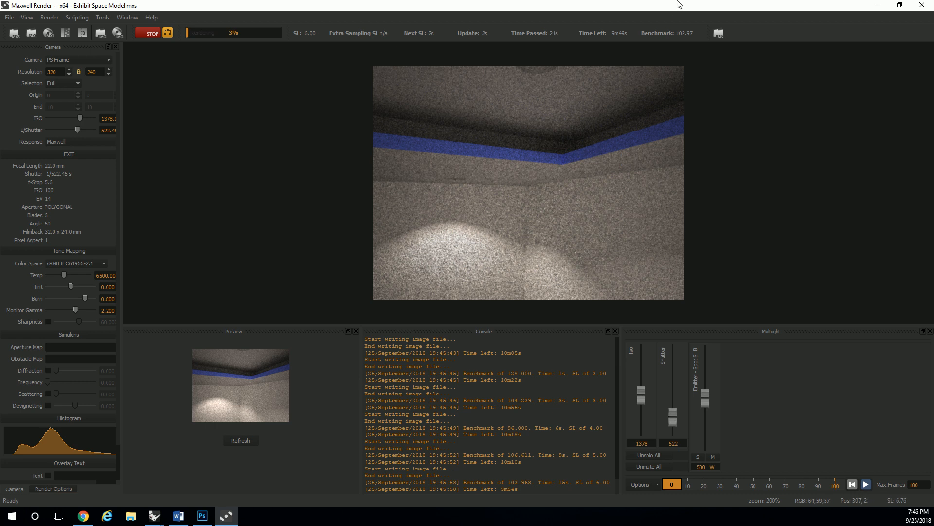
pyautogui.moveTo(824, 6); pyautogui.dragTo(933, 112)
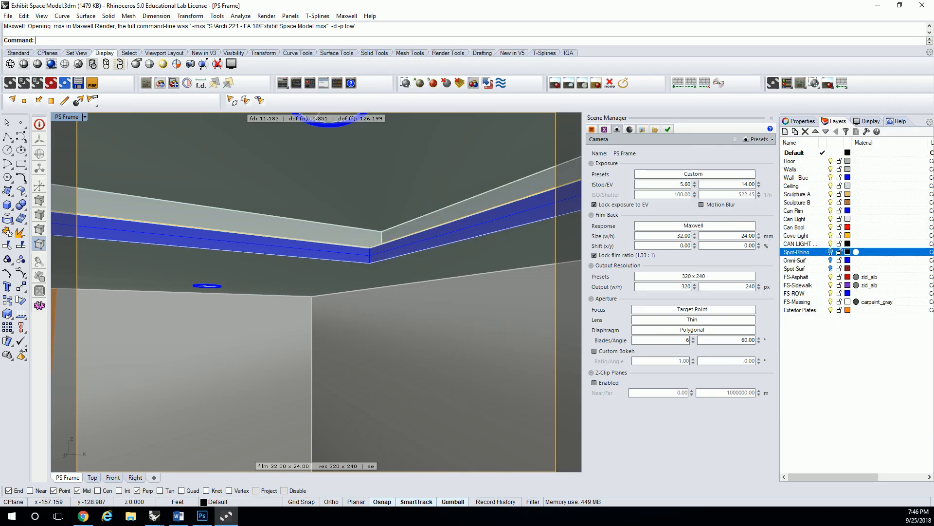
pyautogui.click(632, 12)
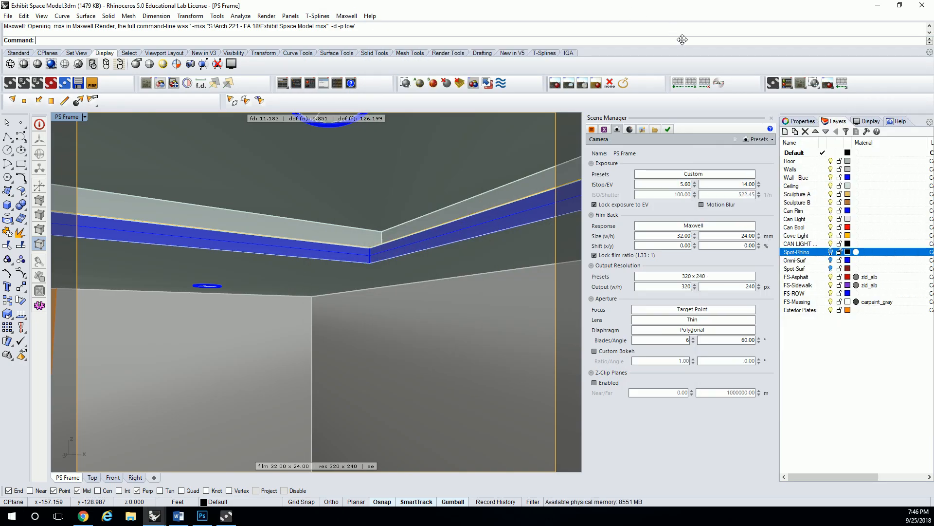
# - Open the online MXM Gallery from the scene materials and search it for "diamond plate"
pyautogui.click(592, 130)
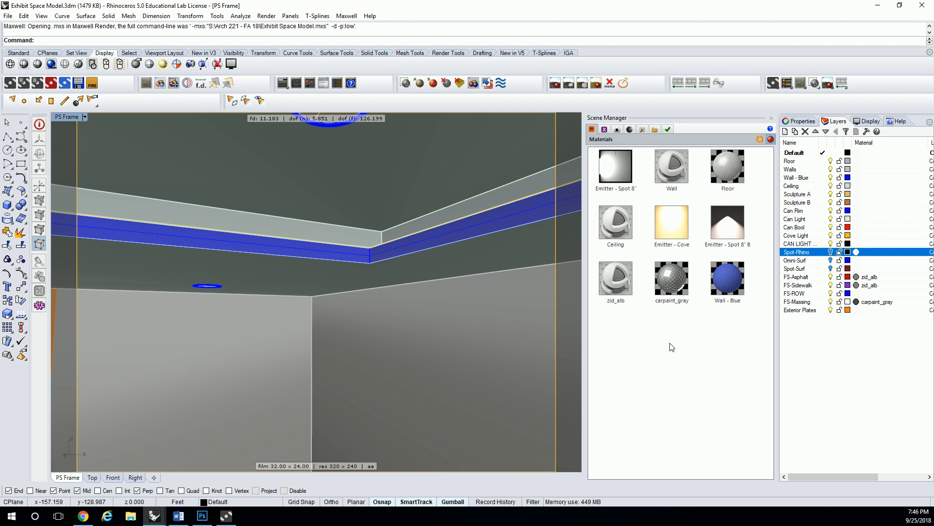
pyautogui.rightClick(633, 326)
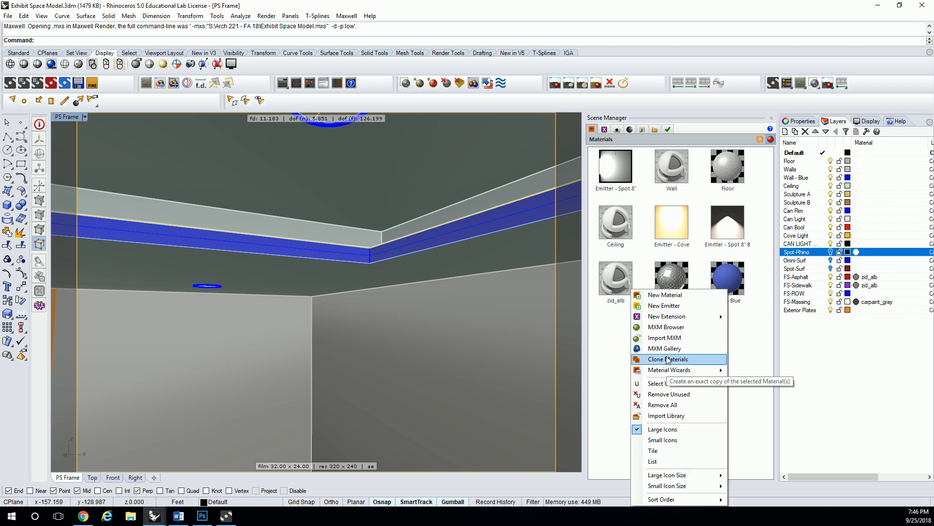
pyautogui.click(665, 348)
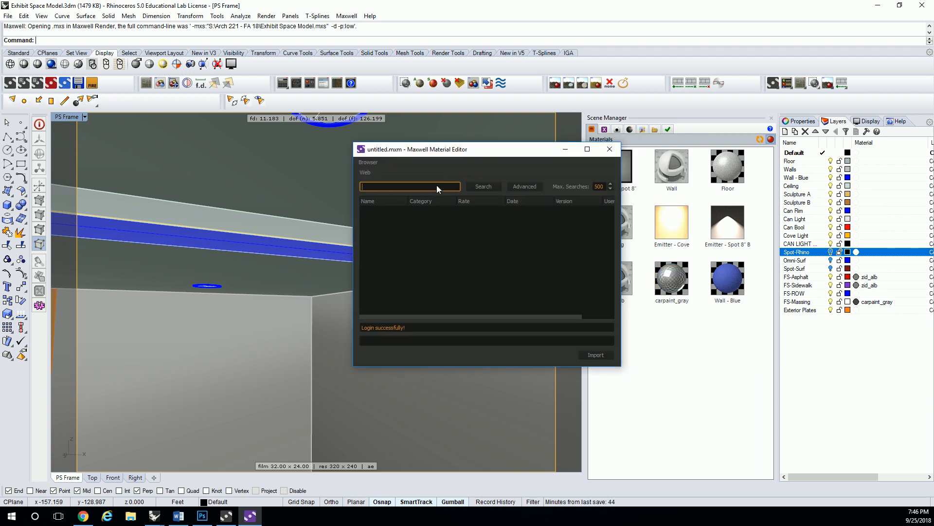
pyautogui.write('diamond plate')
pyautogui.press('Return')
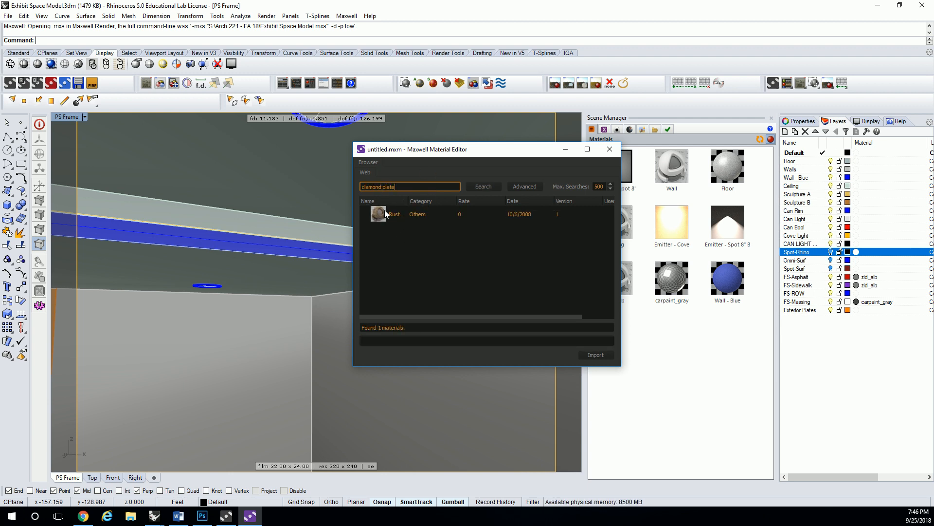
# - Preview the rusty diamond plate material found in the gallery, and search the gallery for "wood"
pyautogui.doubleClick(380, 214)
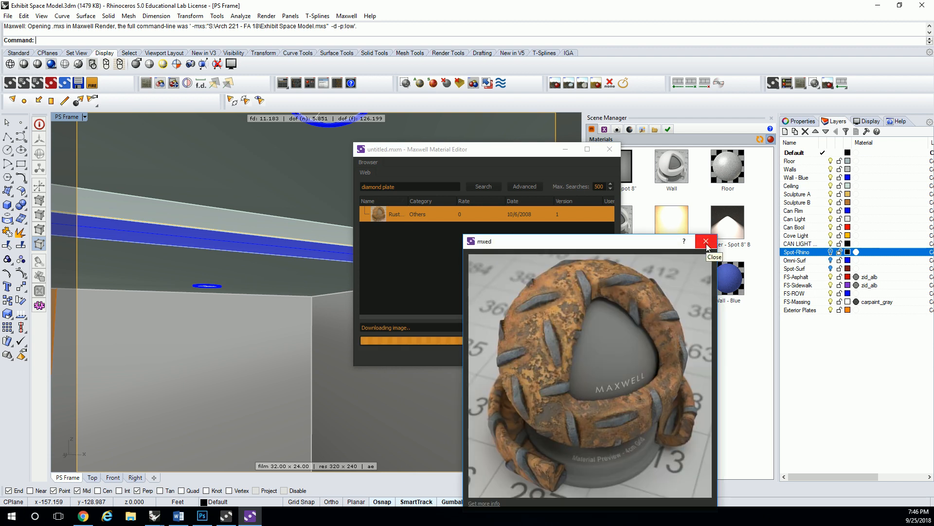
pyautogui.click(706, 243)
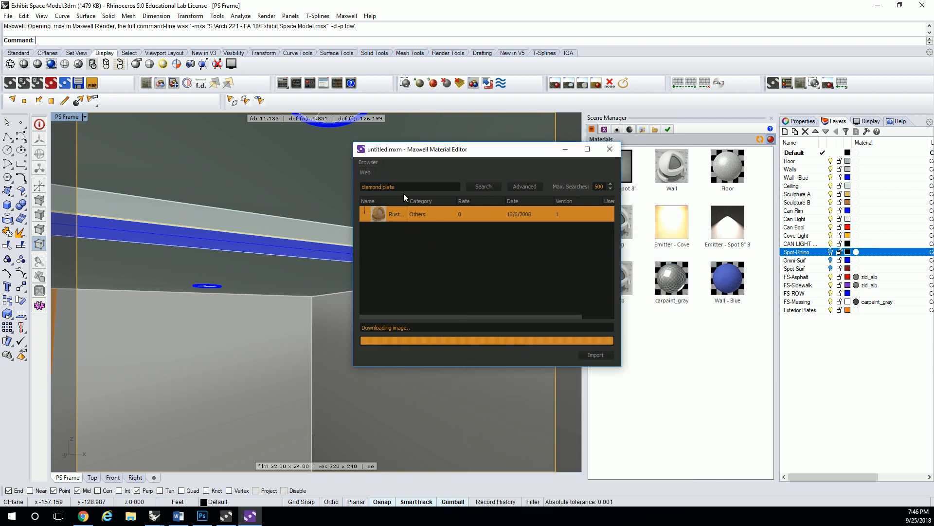
pyautogui.click(416, 188)
pyautogui.write('wood')
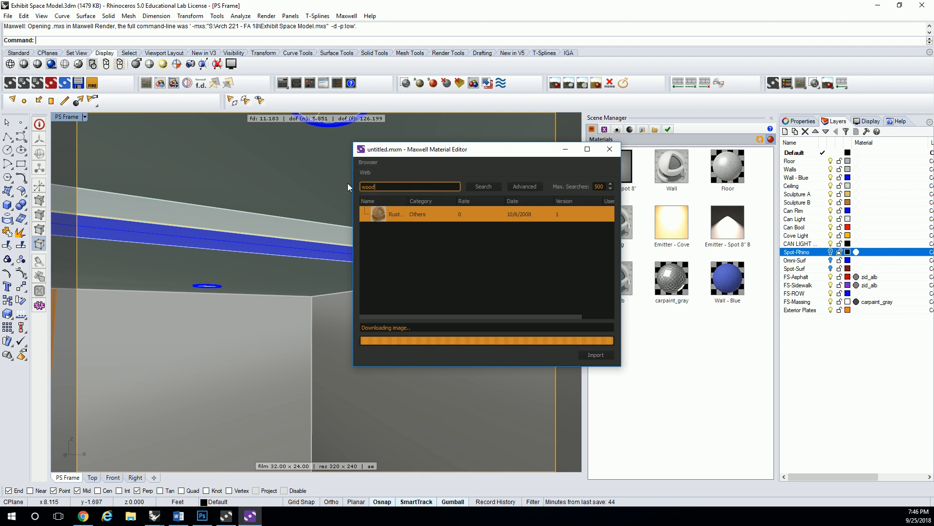
pyautogui.press('Return')
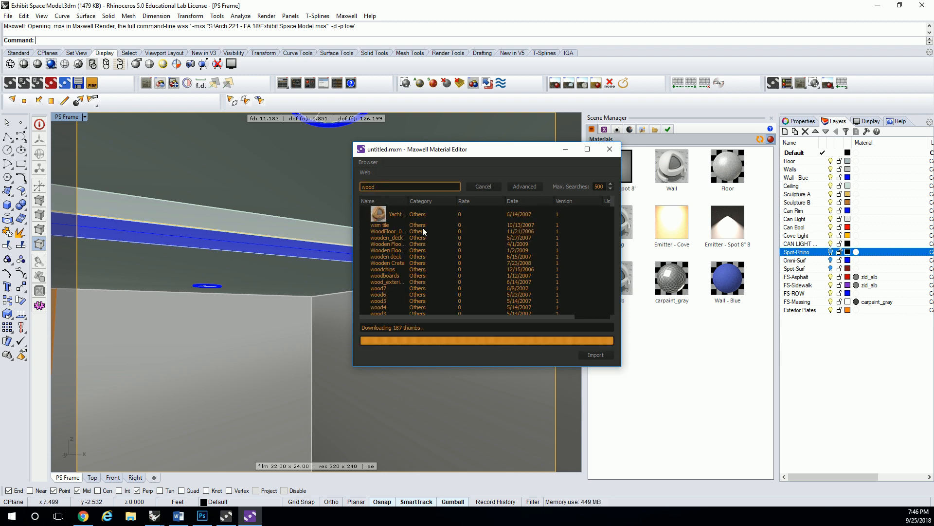
# - Preview several wood materials from the search results and import wood7 into the scene
pyautogui.doubleClick(383, 228)
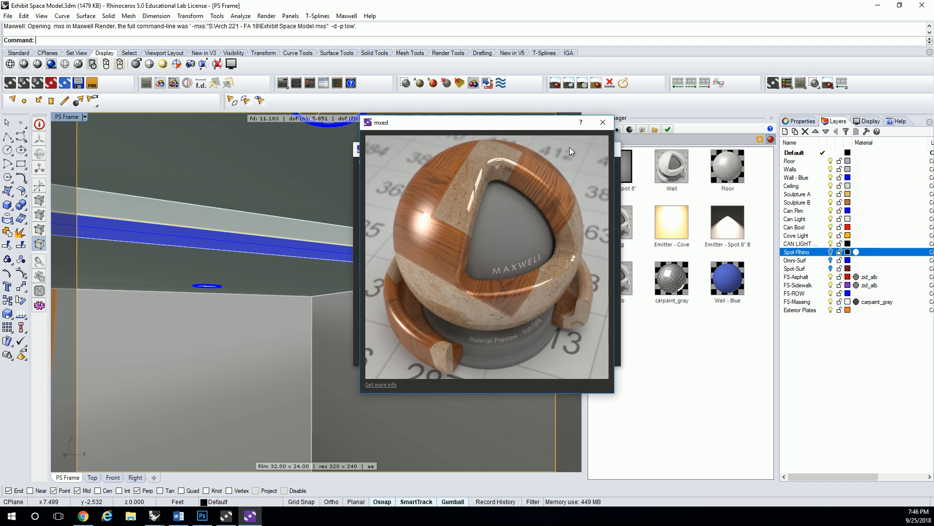
pyautogui.click(601, 123)
pyautogui.doubleClick(384, 276)
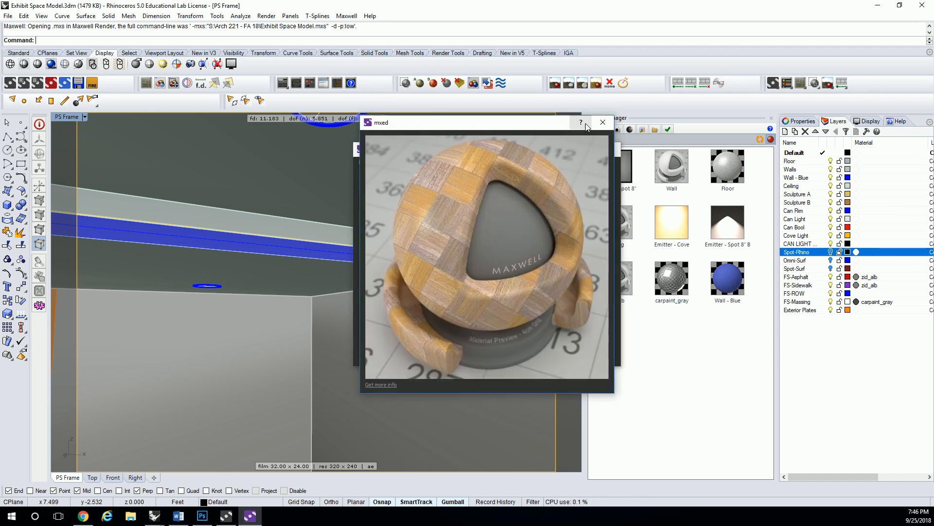
pyautogui.click(603, 122)
pyautogui.doubleClick(379, 292)
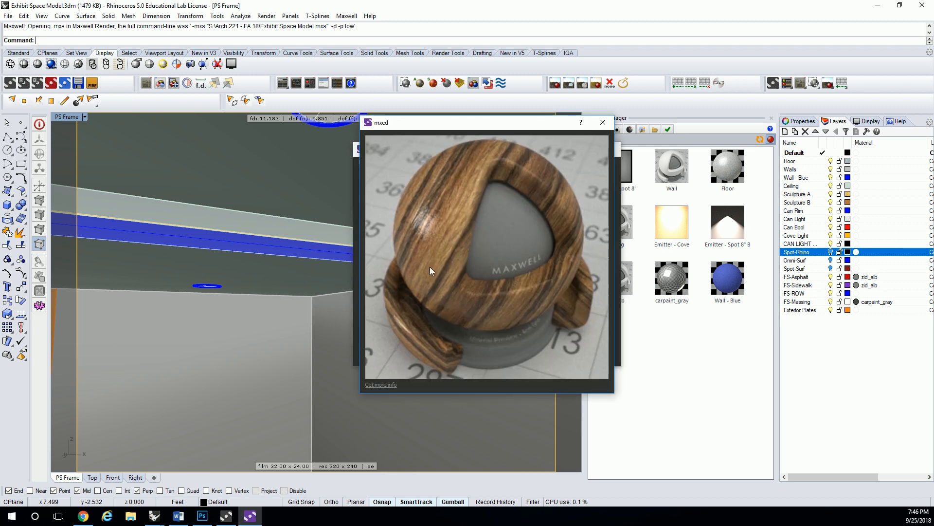
pyautogui.click(604, 123)
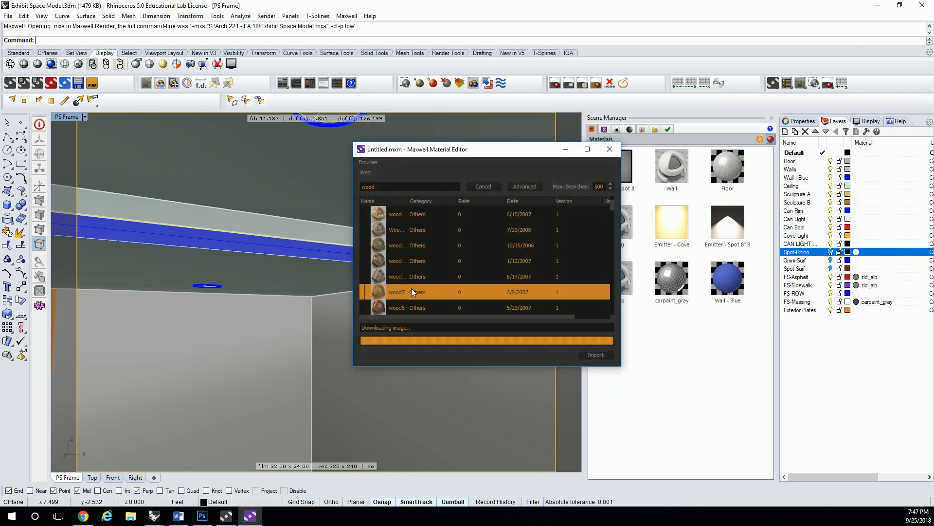
pyautogui.click(591, 355)
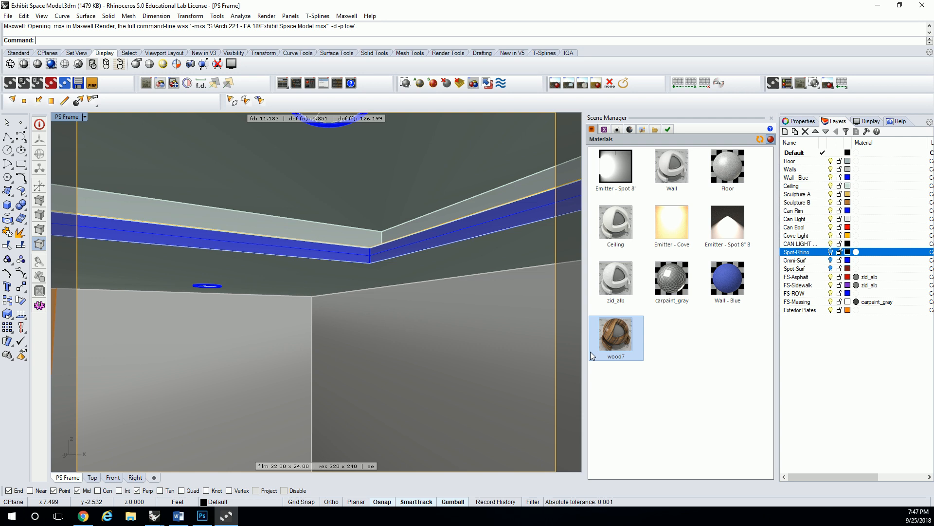
# - Open the wood7 material for editing and examine the textures and settings of its Color base, Reflections and bsdf components
pyautogui.doubleClick(623, 336)
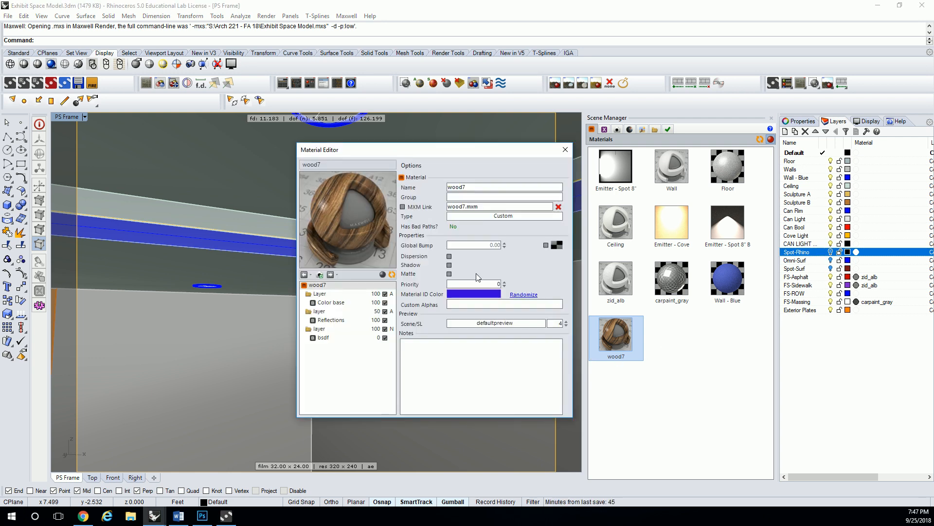
pyautogui.click(331, 302)
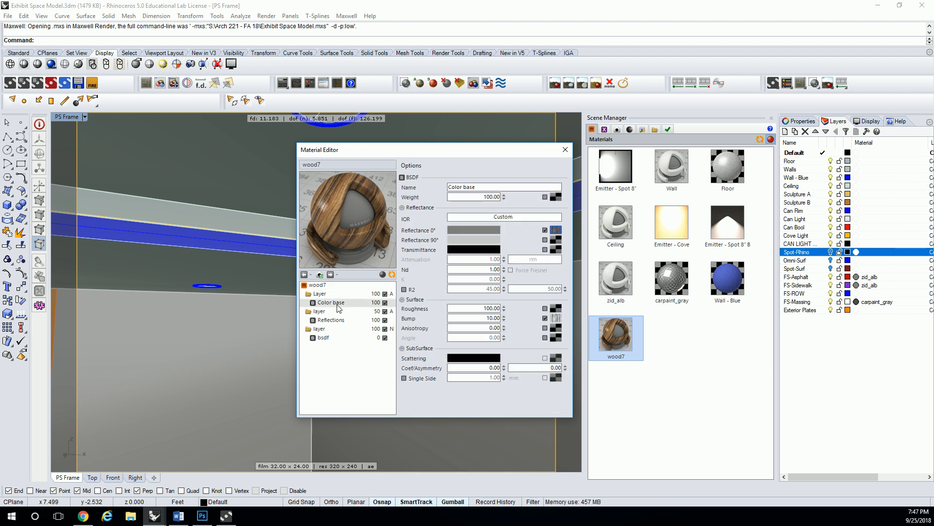
pyautogui.moveTo(558, 229)
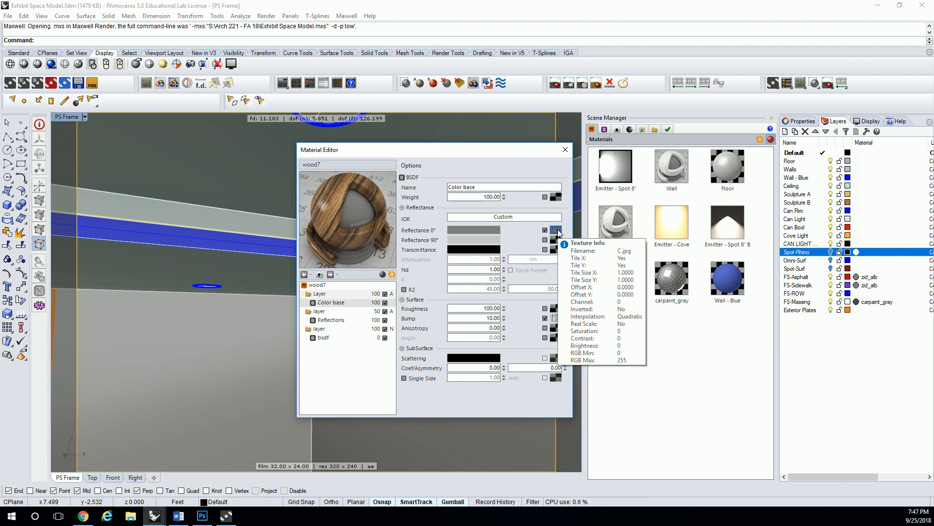
pyautogui.click(338, 321)
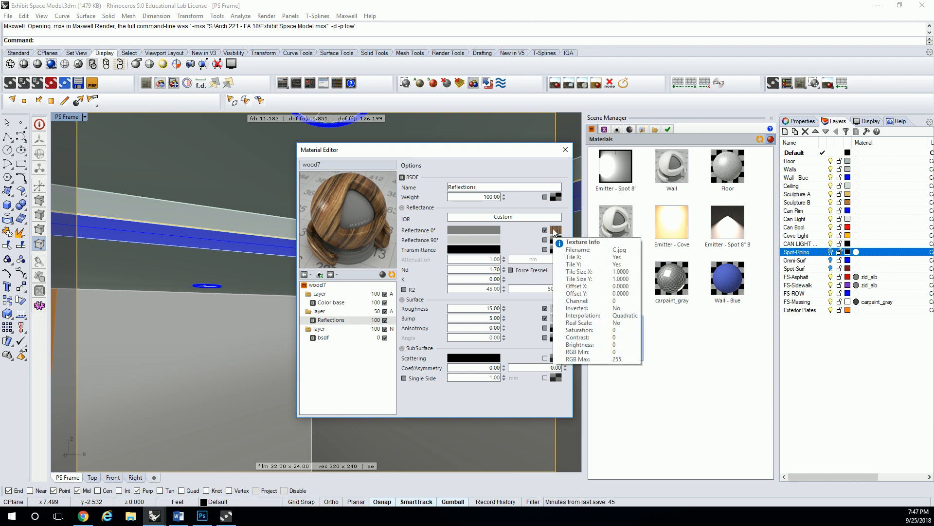
pyautogui.click(330, 338)
pyautogui.click(333, 321)
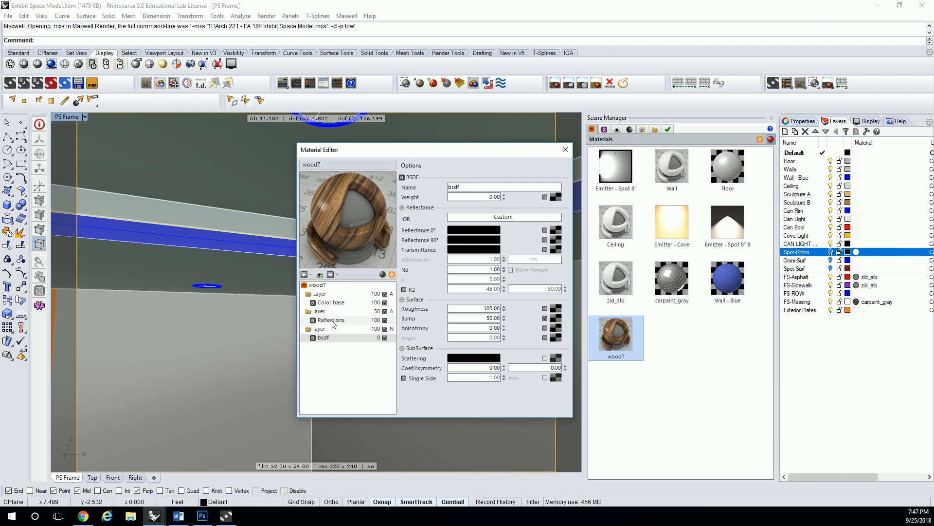
pyautogui.click(335, 303)
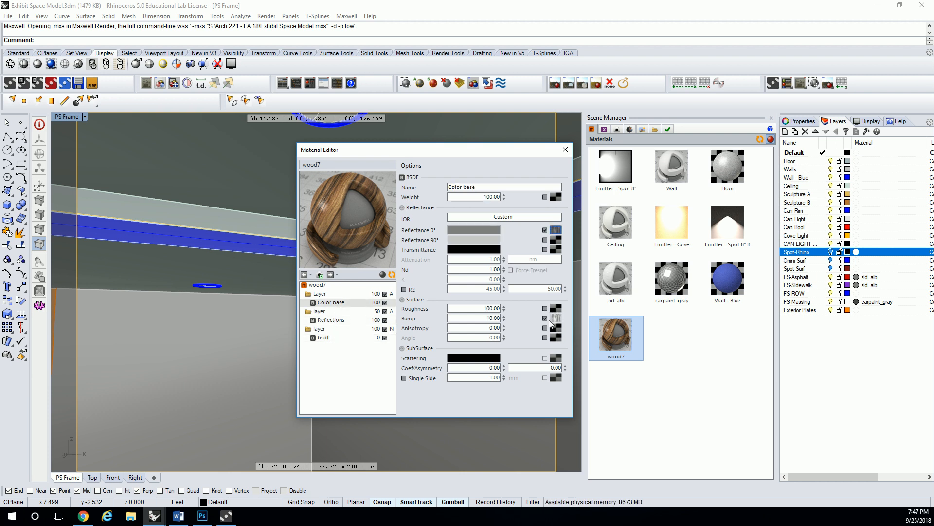
pyautogui.moveTo(555, 321)
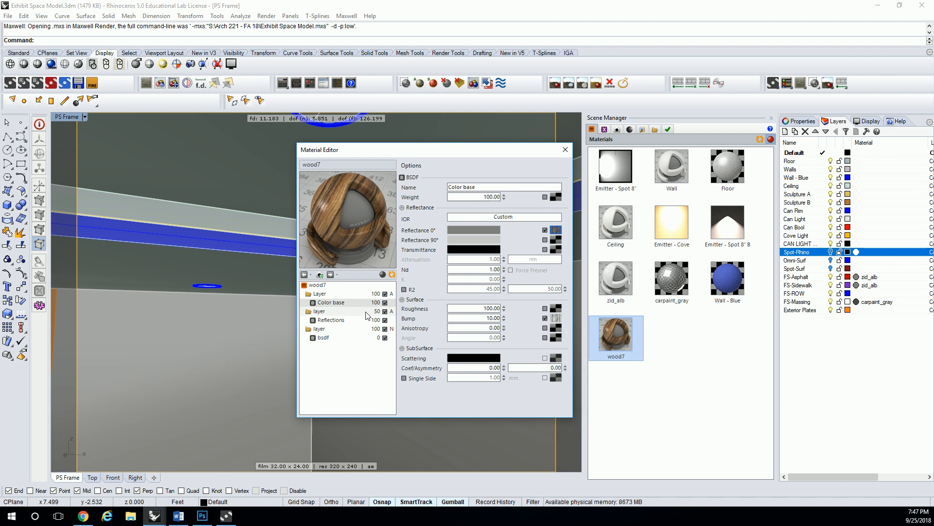
pyautogui.click(357, 321)
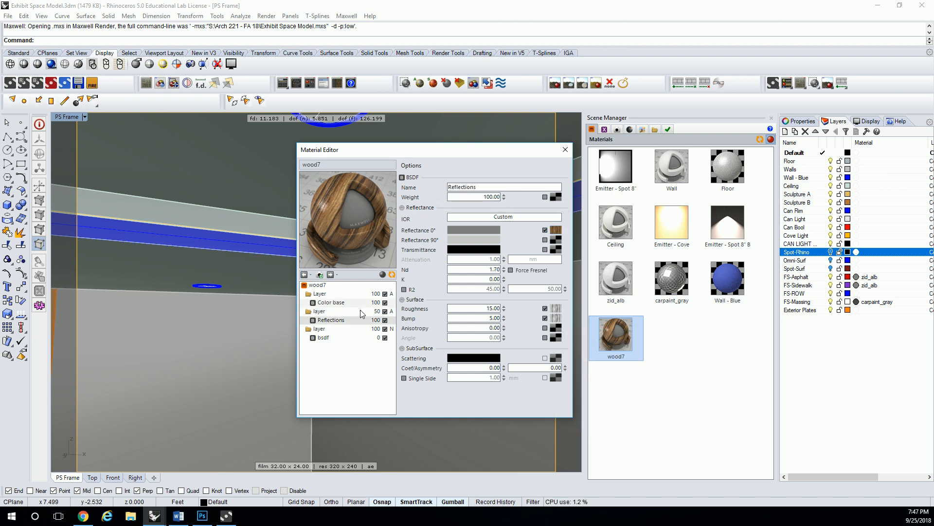
# - Browse the texture files for the Reflections component's Reflectance 0° map as large icons, and select C.jpg and the textures folder path
pyautogui.click(555, 230)
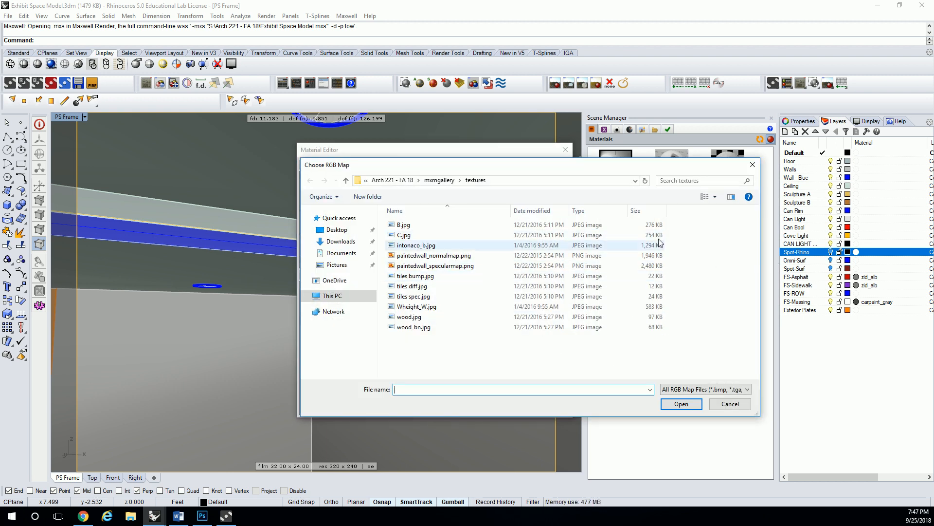
pyautogui.rightClick(438, 355)
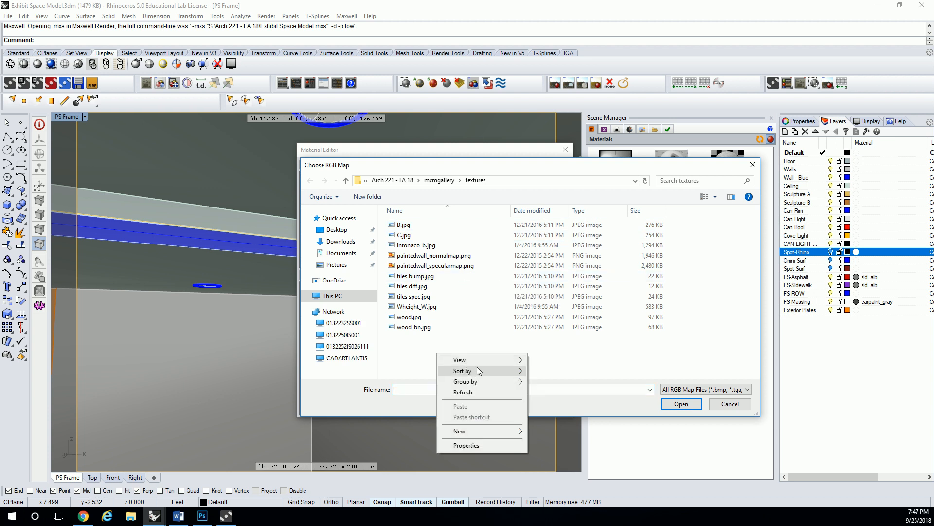
pyautogui.moveTo(495, 358)
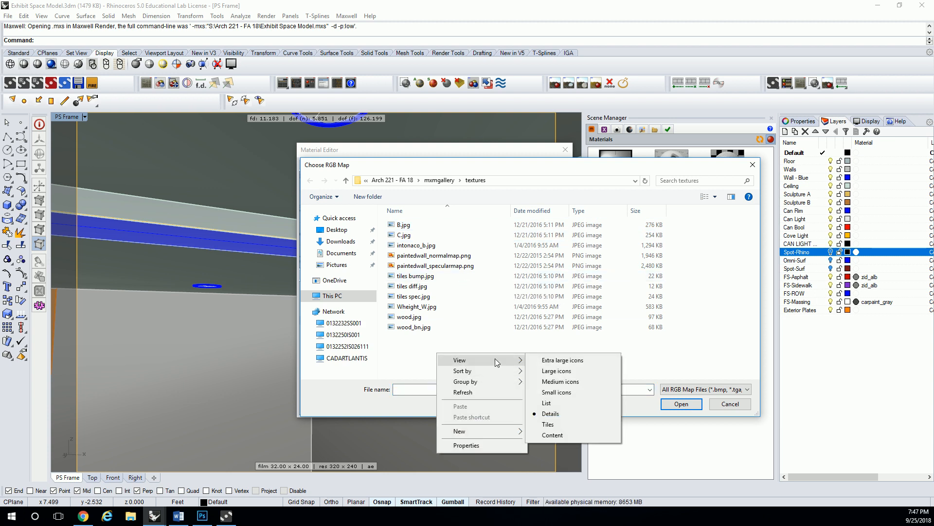
pyautogui.click(556, 371)
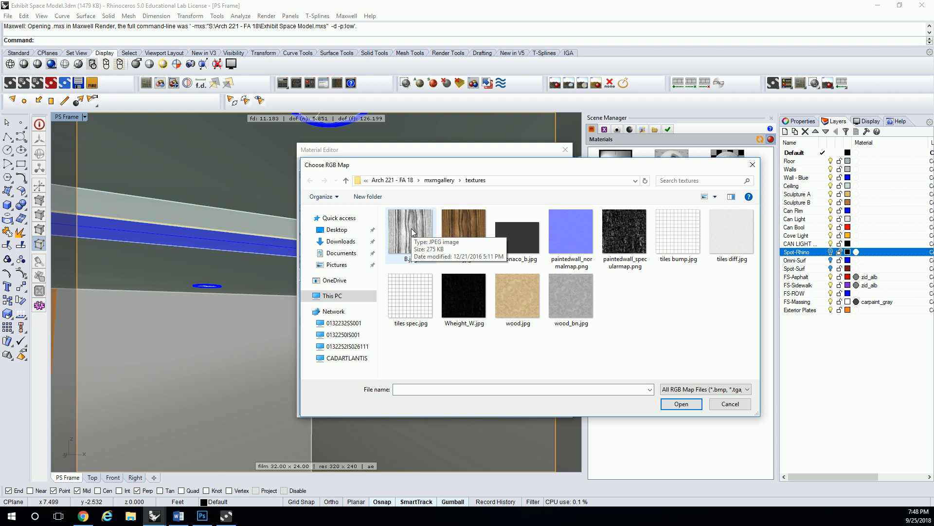
pyautogui.click(467, 228)
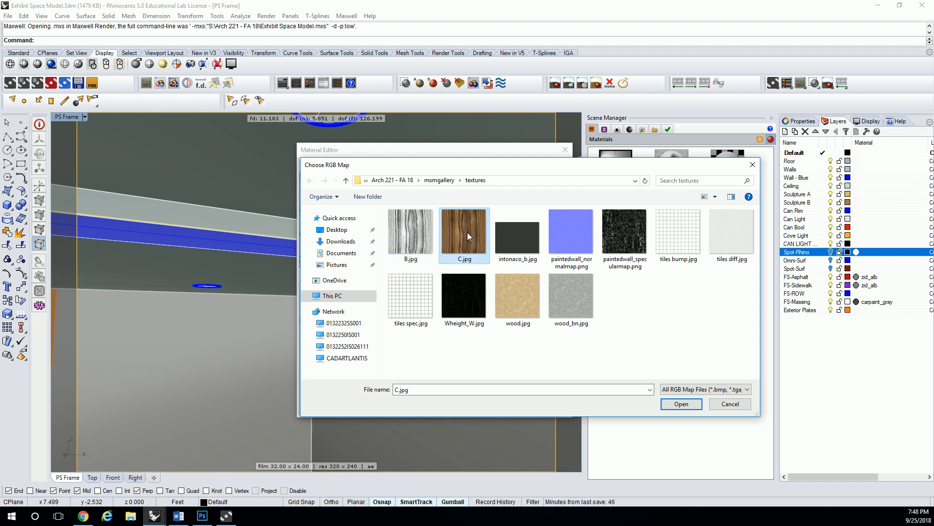
pyautogui.click(525, 181)
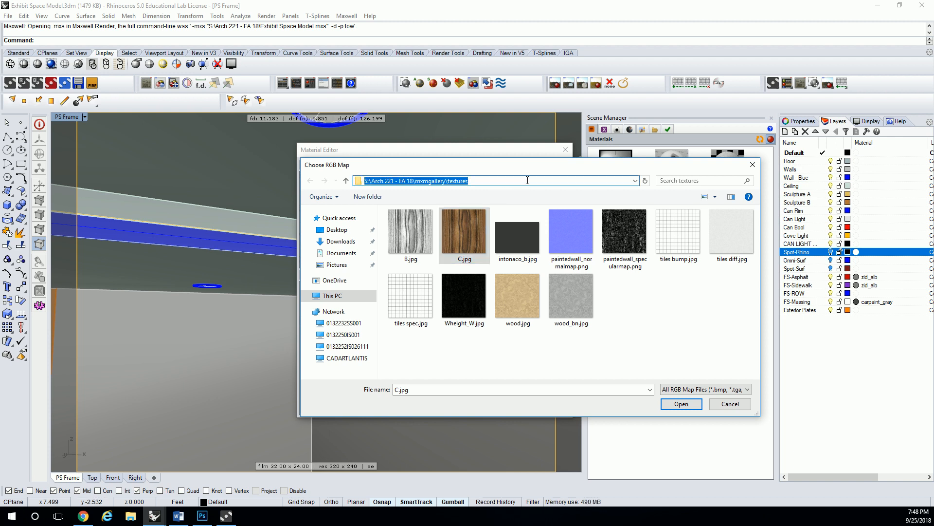
# - Switch to Photoshop and open C.jpg from the mxmgallery textures folder, browsing the files as large icons
pyautogui.click(203, 515)
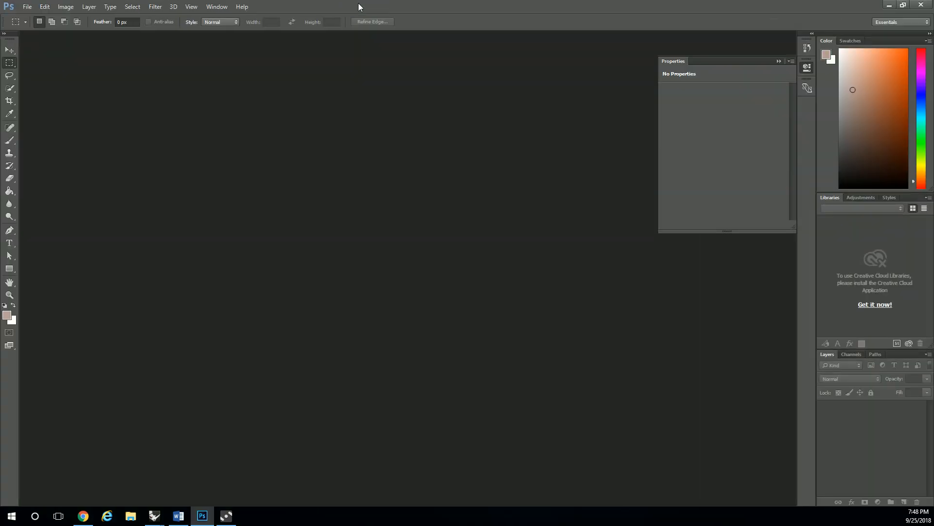
pyautogui.click(27, 7)
pyautogui.click(38, 27)
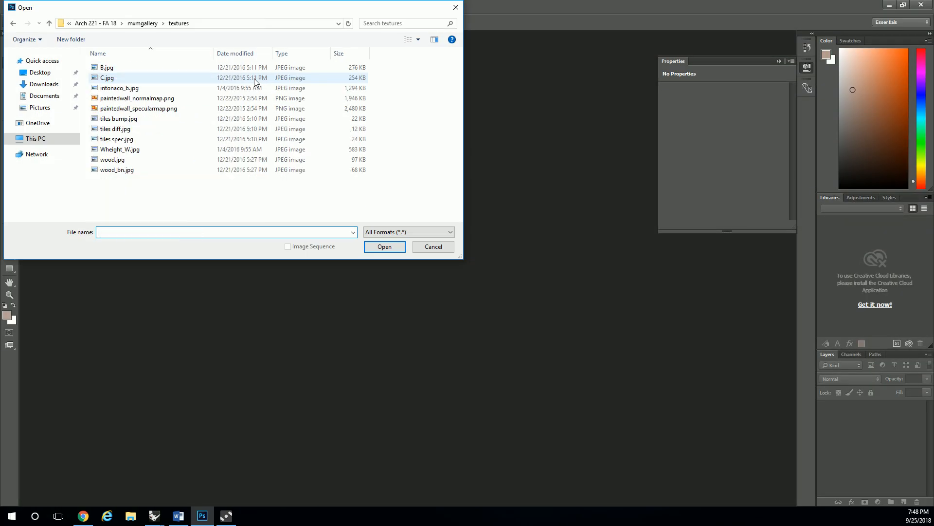
pyautogui.rightClick(196, 205)
pyautogui.moveTo(271, 211)
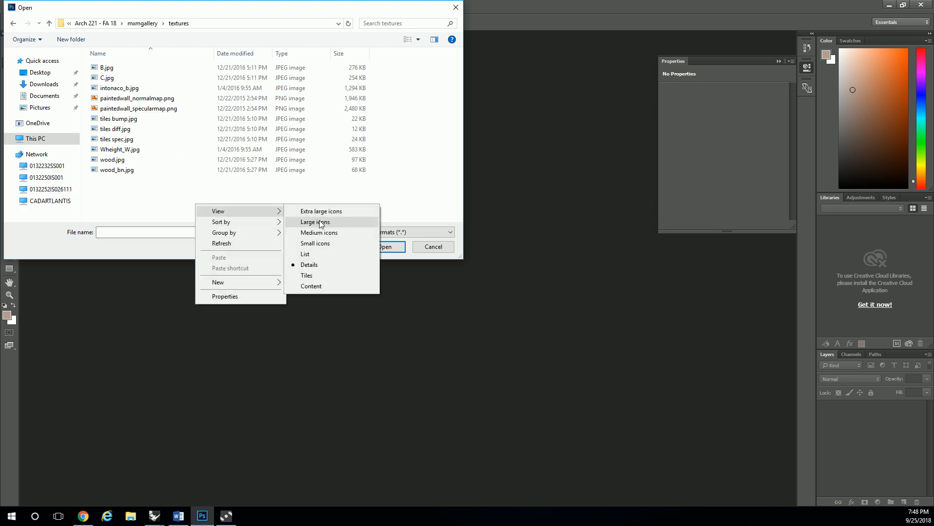
pyautogui.click(371, 221)
pyautogui.click(153, 74)
pyautogui.click(380, 246)
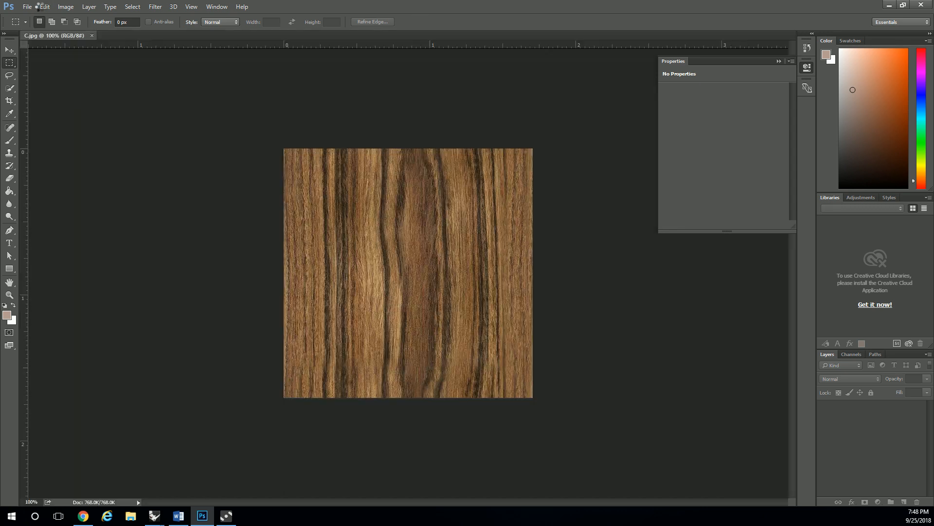
# - Desaturate the wood texture with a Hue/Saturation adjustment, setting the saturation to about -68
pyautogui.click(71, 8)
pyautogui.moveTo(92, 33)
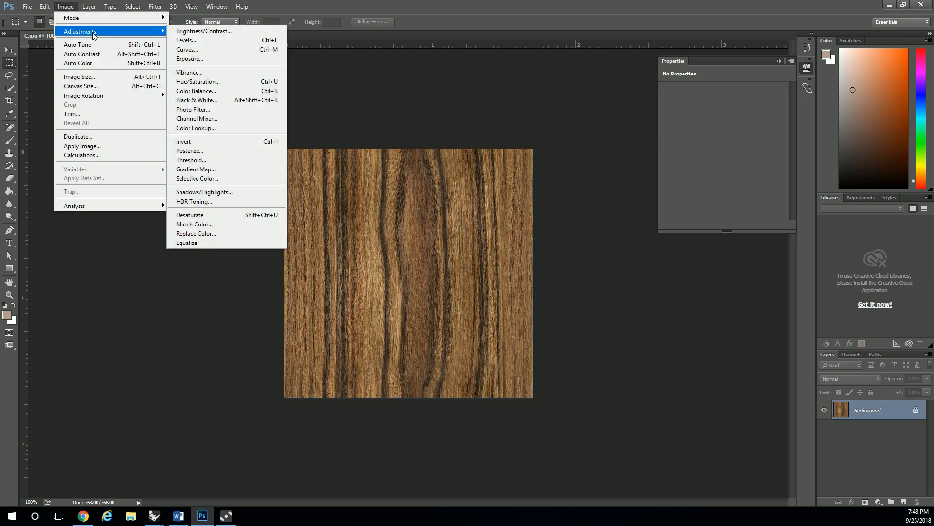
pyautogui.click(202, 83)
pyautogui.moveTo(473, 123); pyautogui.dragTo(632, 150)
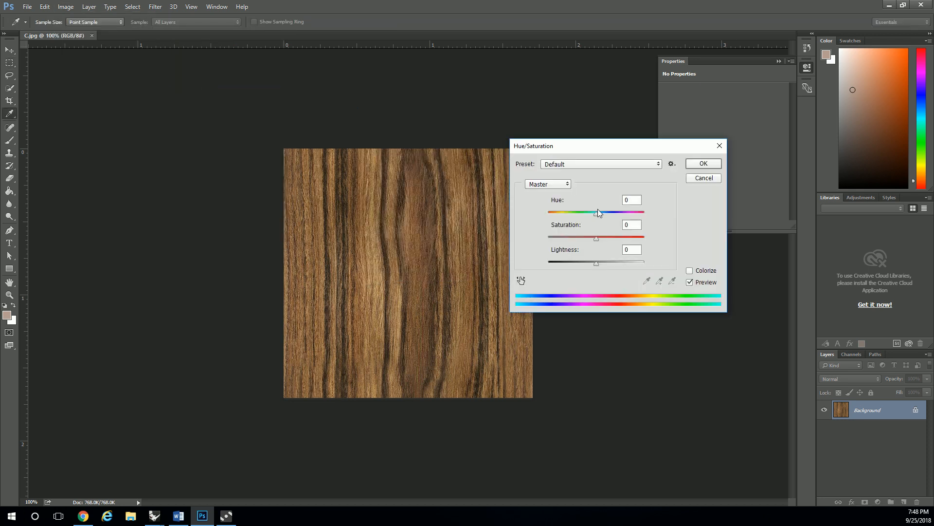
pyautogui.moveTo(594, 238); pyautogui.dragTo(562, 244)
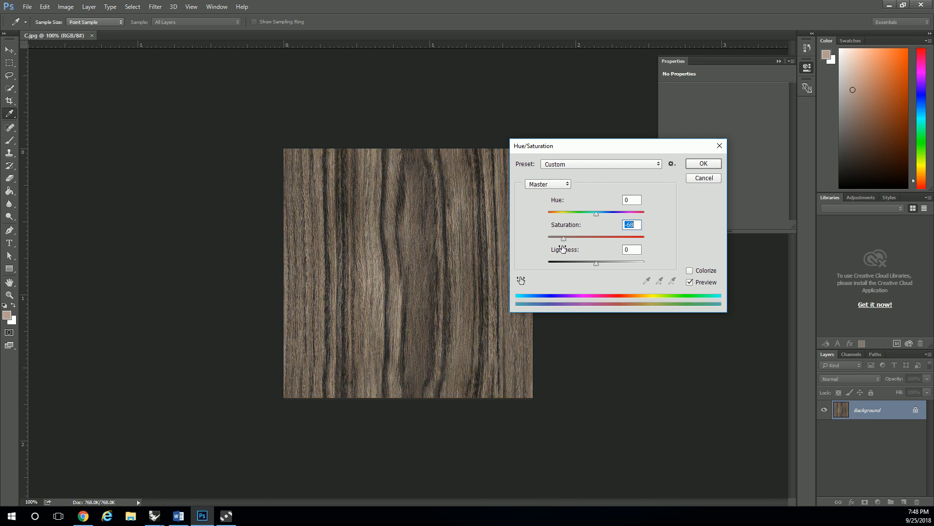
pyautogui.moveTo(565, 239); pyautogui.dragTo(562, 238)
pyautogui.click(700, 166)
pyautogui.press('m')
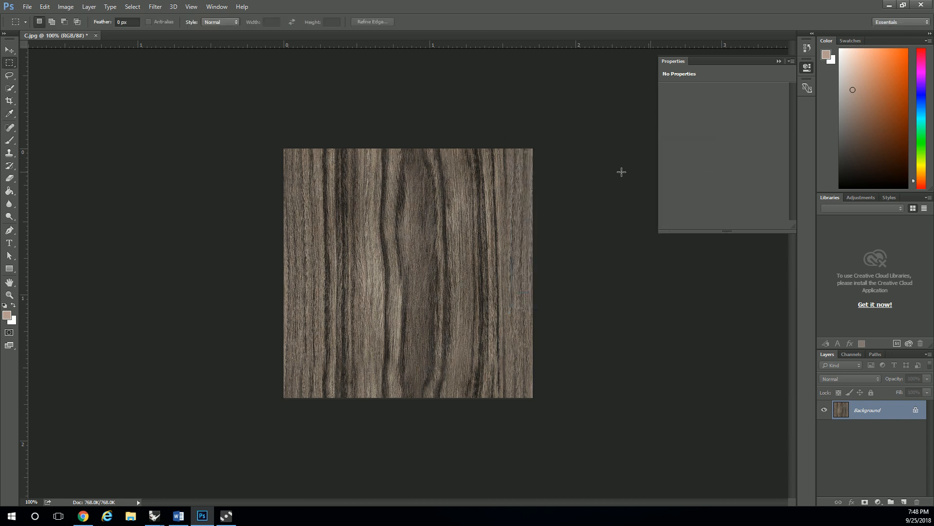
# - Save the desaturated wood texture as a new JPEG named D.jpg in the textures folder, at Maximum quality 12
pyautogui.click(28, 7)
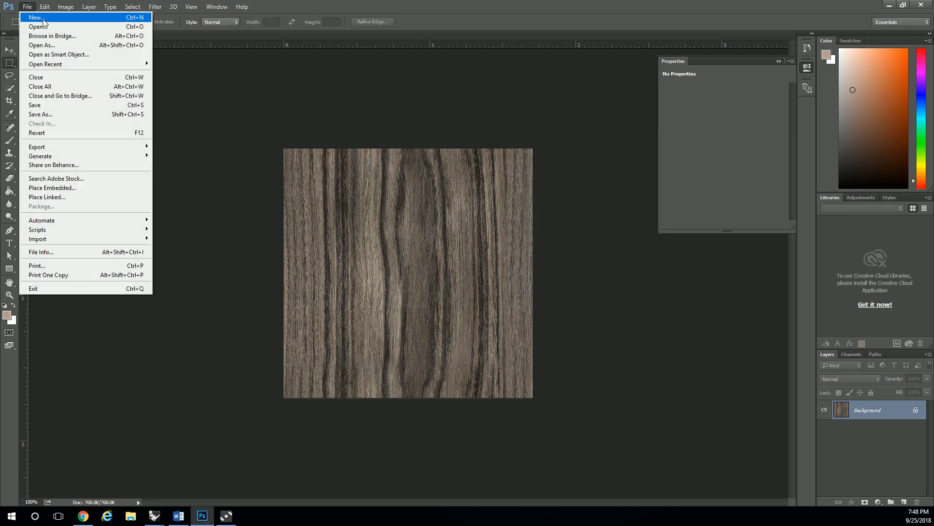
pyautogui.click(46, 115)
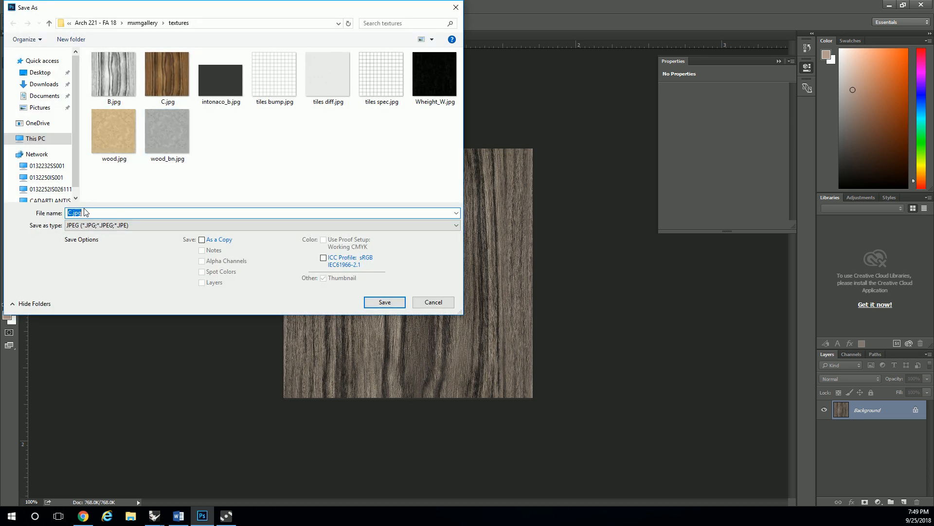
pyautogui.write('D')
pyautogui.click(380, 302)
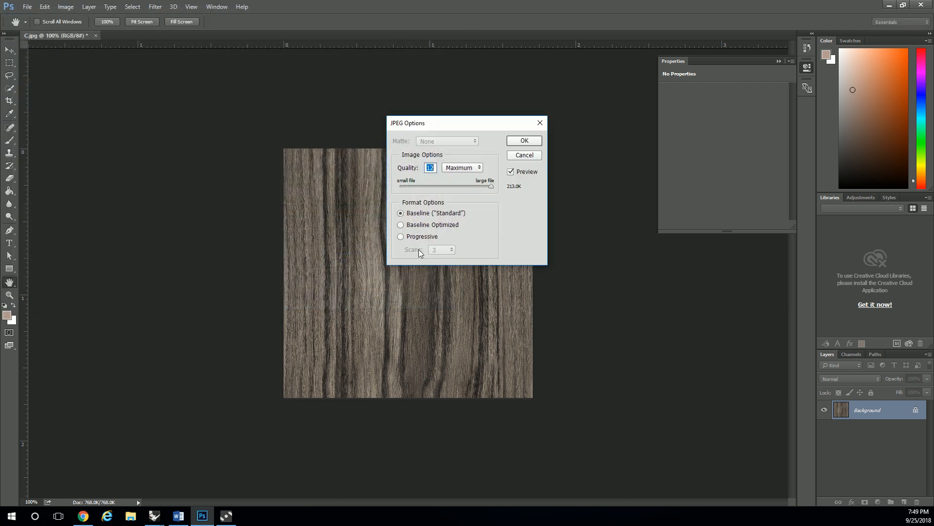
pyautogui.click(524, 140)
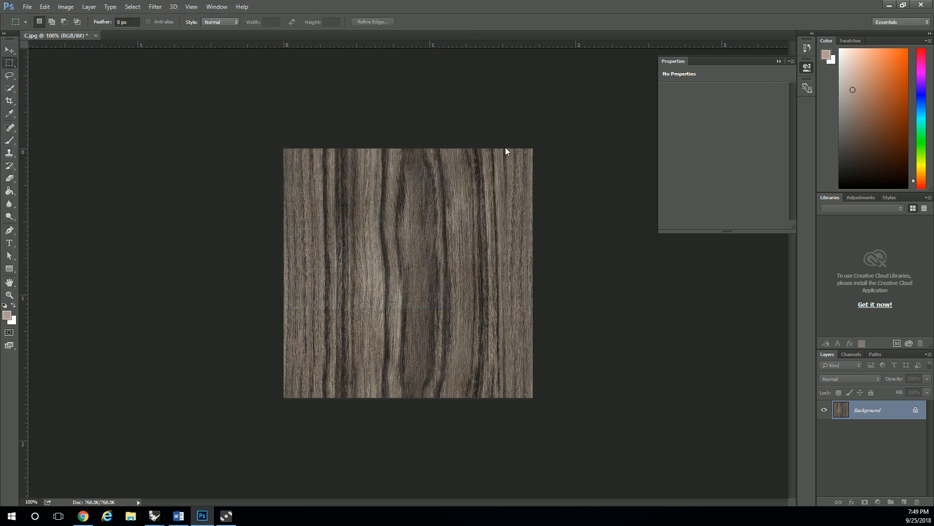
# - Switch back to Rhino and load D.jpg as the Reflections component's Reflectance 0° map, refreshing the material preview
pyautogui.click(226, 516)
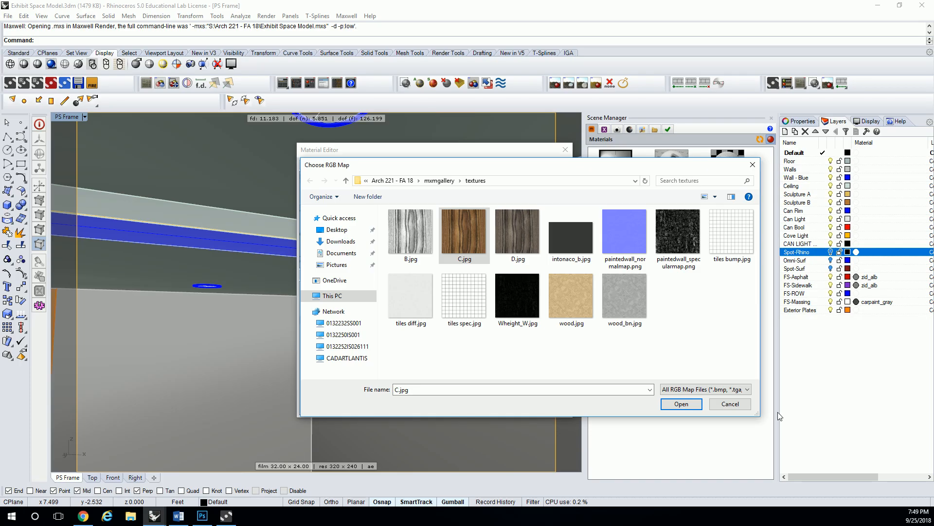
pyautogui.click(516, 230)
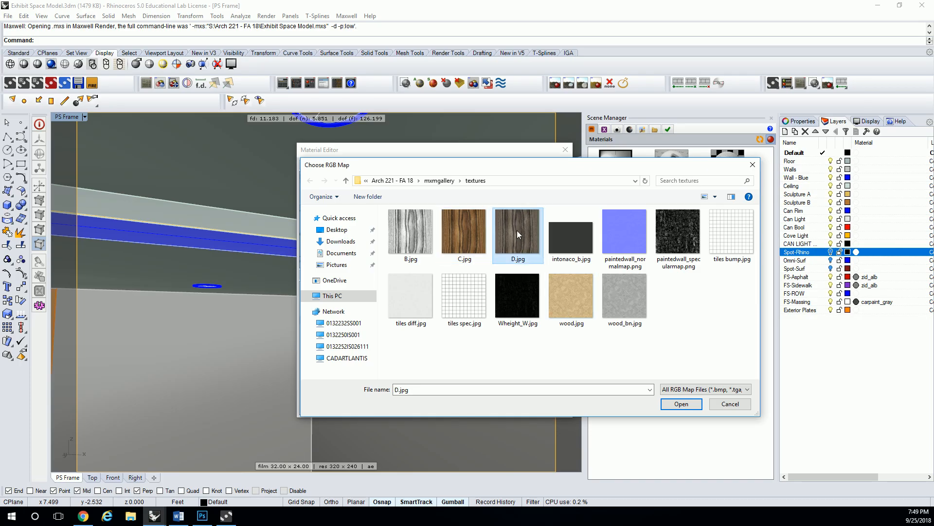
pyautogui.click(681, 403)
pyautogui.click(391, 274)
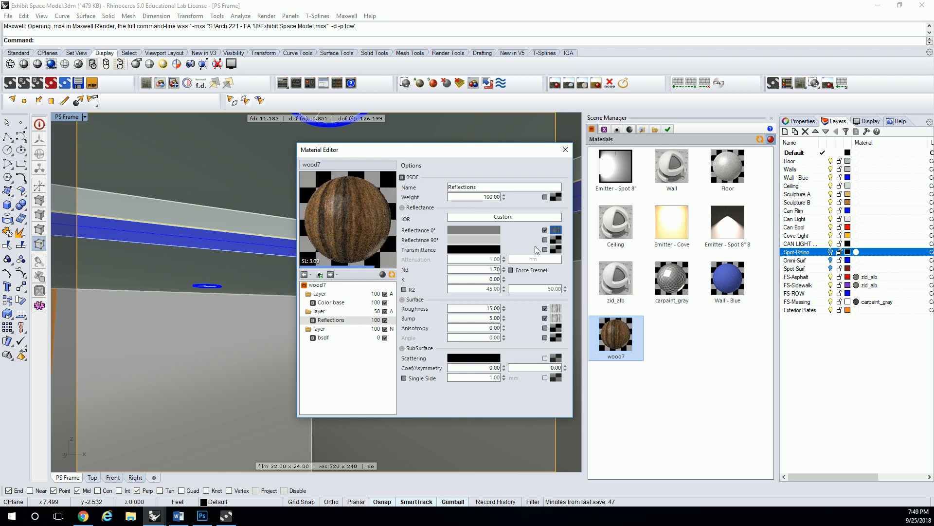
pyautogui.click(557, 232)
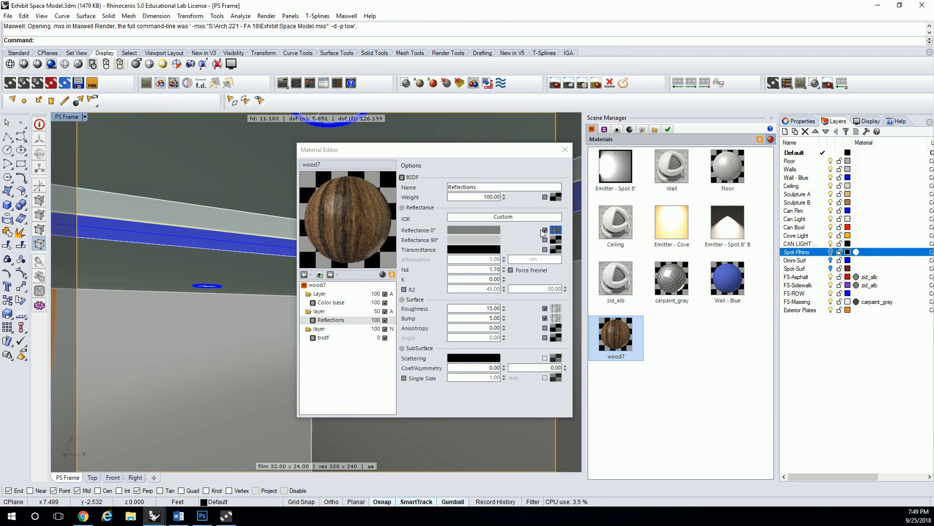
pyautogui.click(485, 230)
pyautogui.click(568, 121)
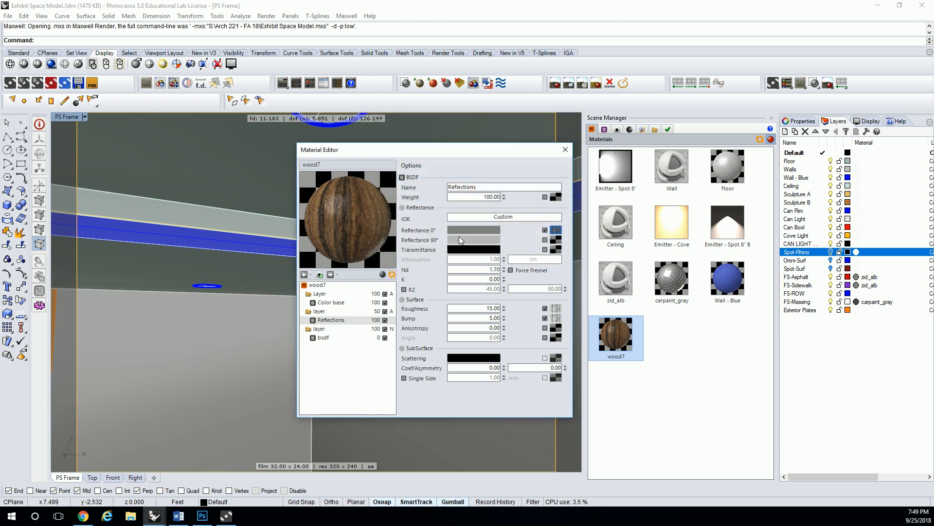
pyautogui.click(391, 275)
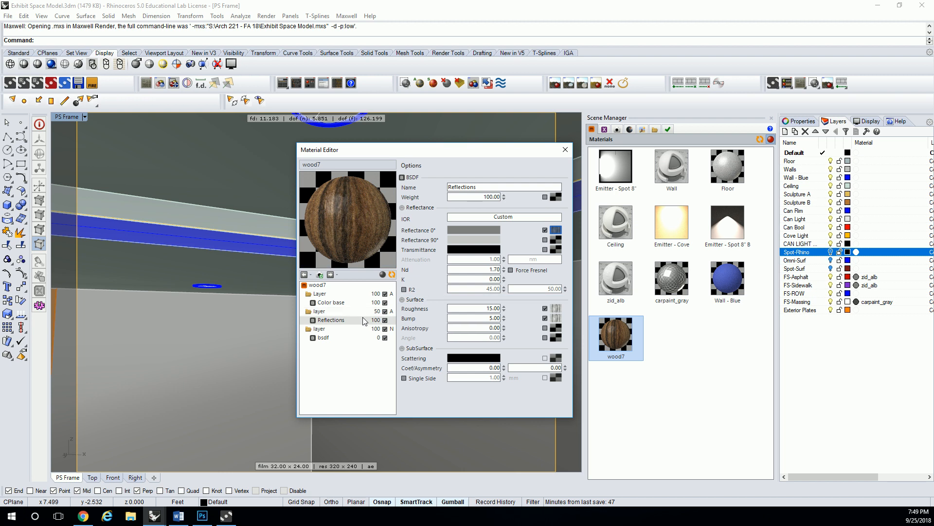
# - Replace the Color base component's Reflectance 0° map with D.jpg and close the Material Editor
pyautogui.click(339, 304)
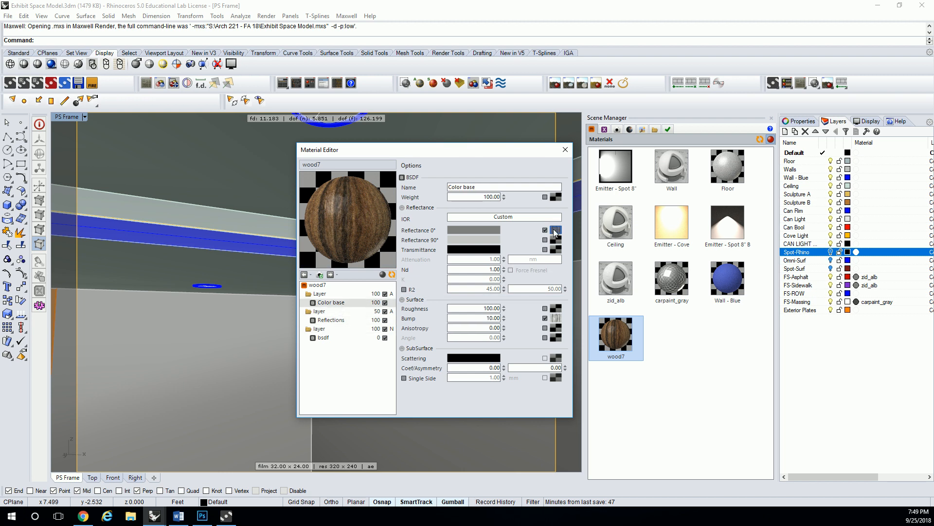
pyautogui.click(554, 230)
pyautogui.click(523, 238)
pyautogui.press('Return')
pyautogui.click(565, 150)
# - Assign the wood7 material to the blue band polysurface running around the upper part of the walls
pyautogui.click(465, 229)
pyautogui.rightClick(624, 335)
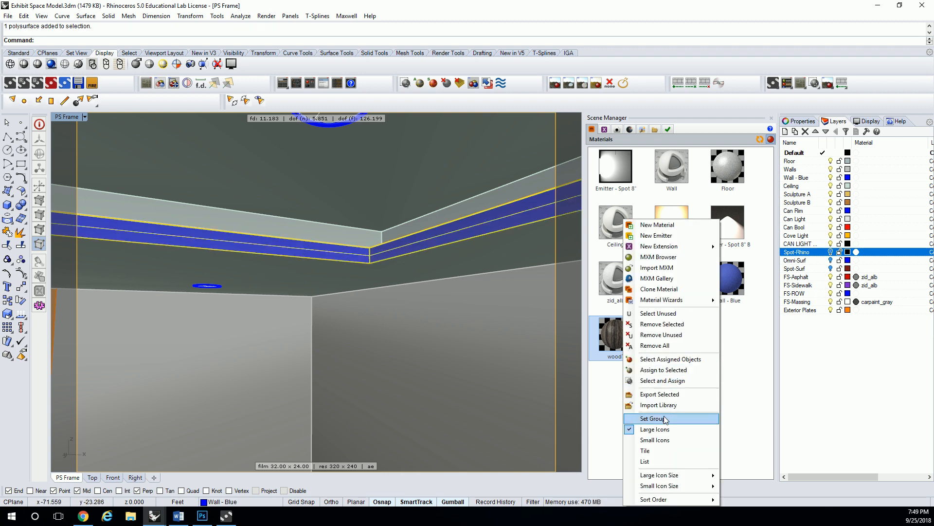
pyautogui.click(657, 370)
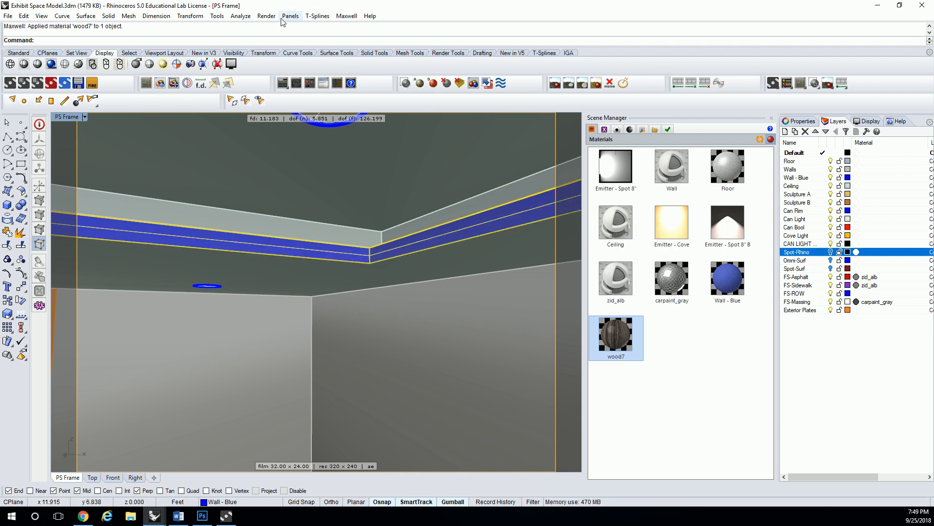
# - Render the PS Frame view in Maxwell Render to test the wood7 material
pyautogui.click(266, 15)
pyautogui.click(267, 27)
pyautogui.click(441, 297)
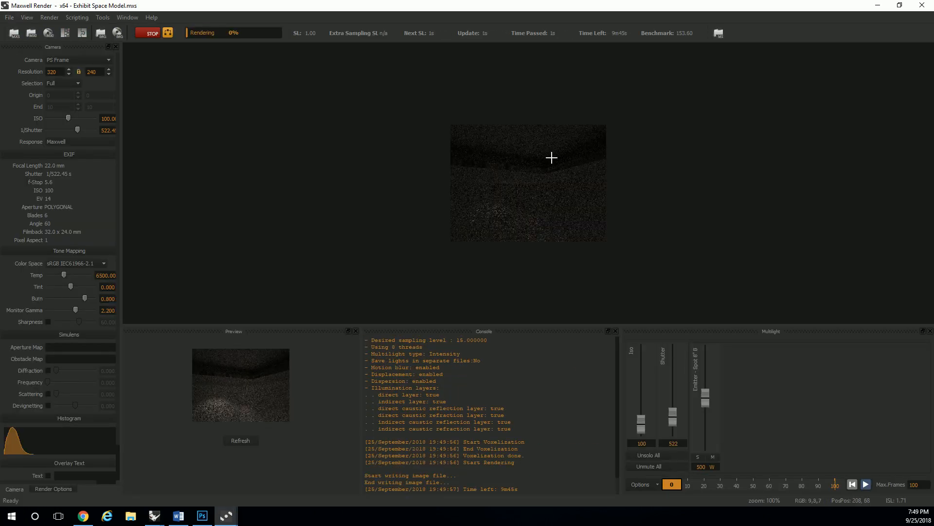
# - Brighten the render to ISO 3179 and shutter 318, inspect the wood band up close, and close the render
pyautogui.moveTo(644, 421); pyautogui.dragTo(645, 365)
pyautogui.moveTo(670, 418)
pyautogui.mouseDown()
pyautogui.moveTo(668, 390)
pyautogui.moveTo(672, 422)
pyautogui.mouseUp()
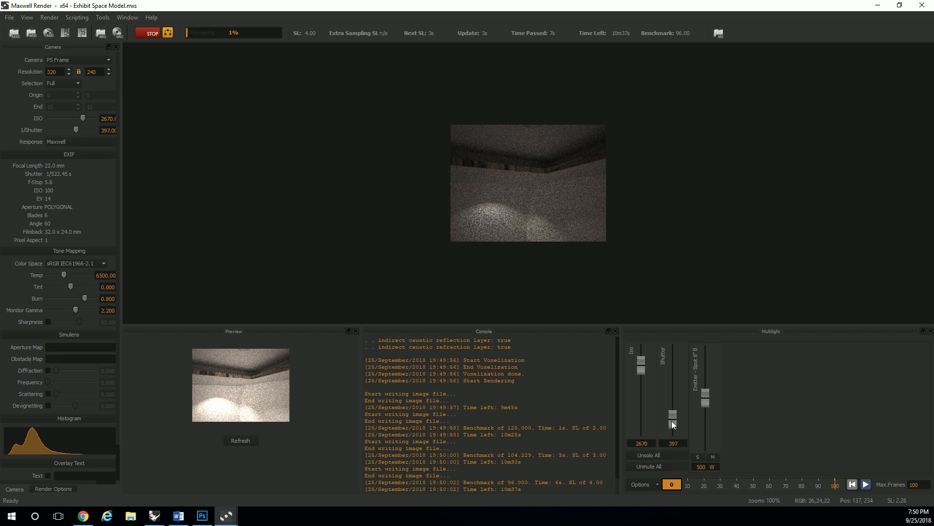
pyautogui.moveTo(641, 369); pyautogui.dragTo(640, 359)
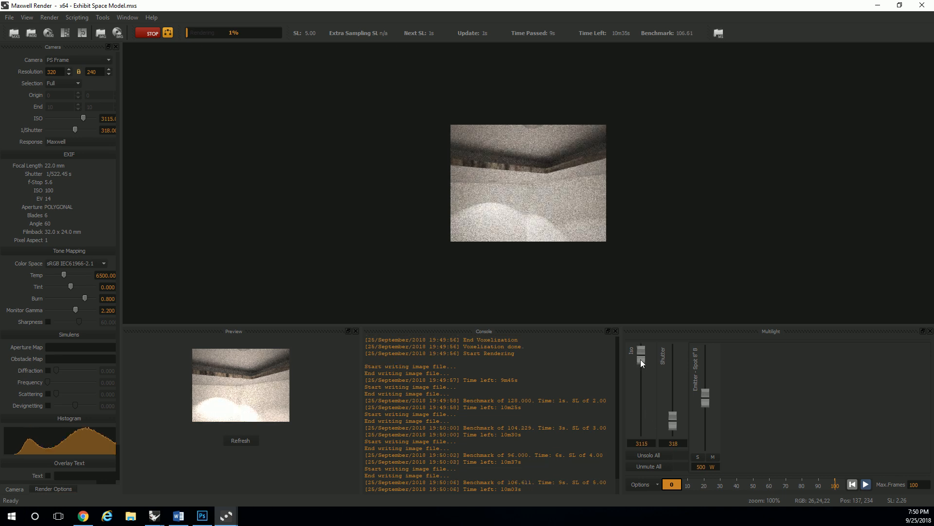
pyautogui.scroll(2, 543, 128)
pyautogui.scroll(-1, 543, 128)
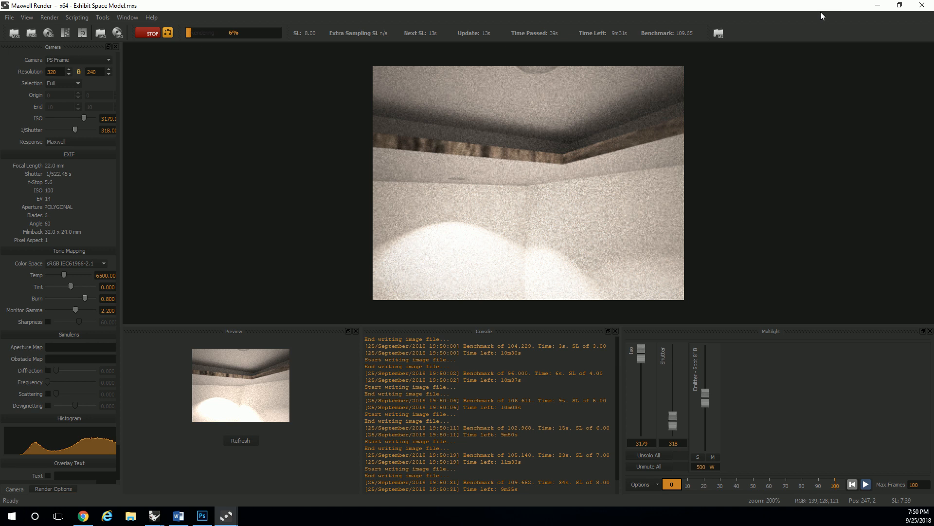
pyautogui.click(922, 7)
pyautogui.click(424, 267)
pyautogui.click(877, 6)
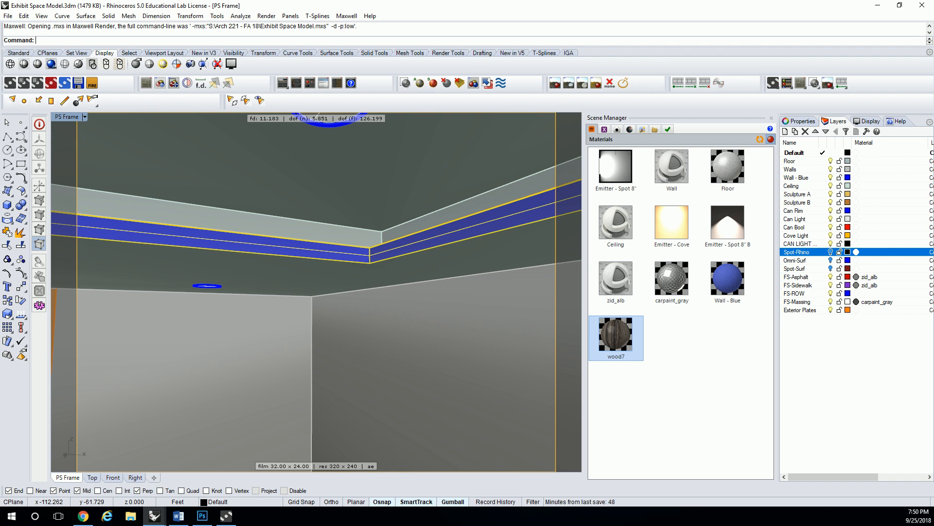
# - Open the MXM Gallery from the Scene Manager, and switch to Chrome to search Google Images for "metal sculpture"
pyautogui.rightClick(694, 344)
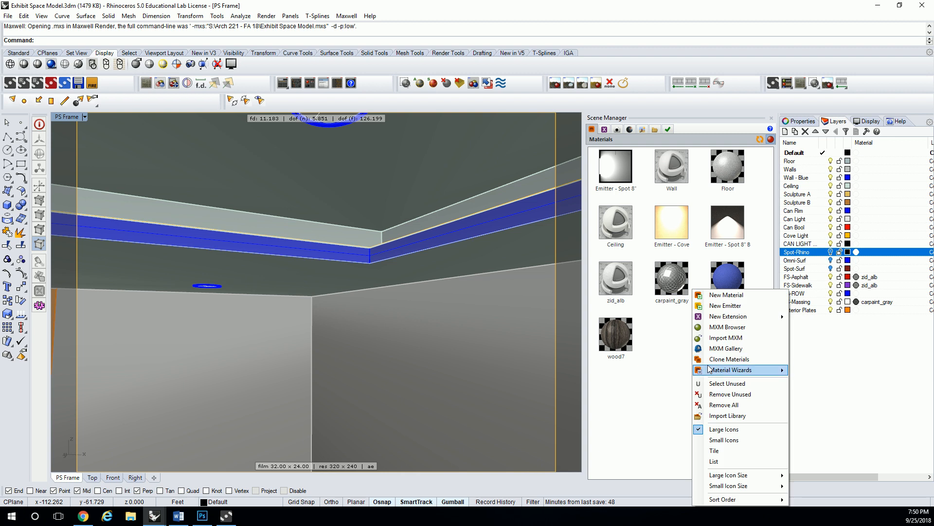
pyautogui.click(722, 360)
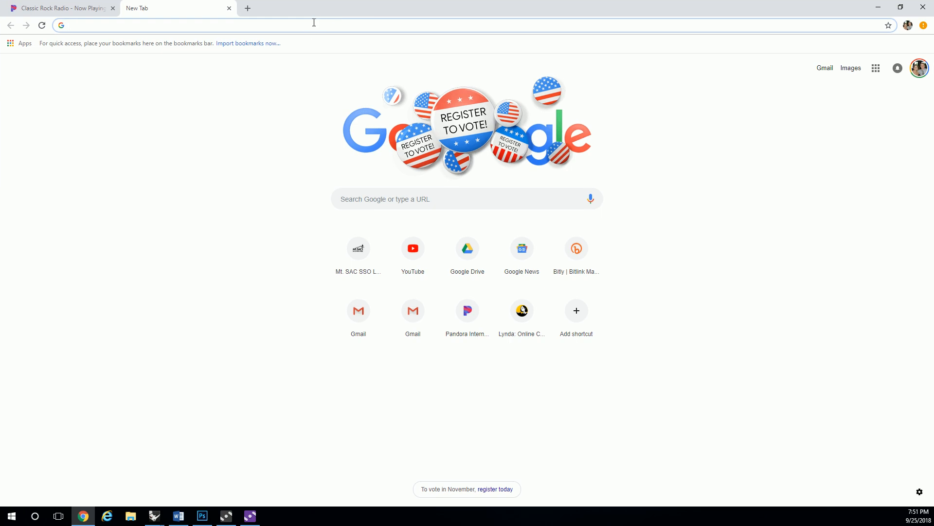
pyautogui.write('metal scul')
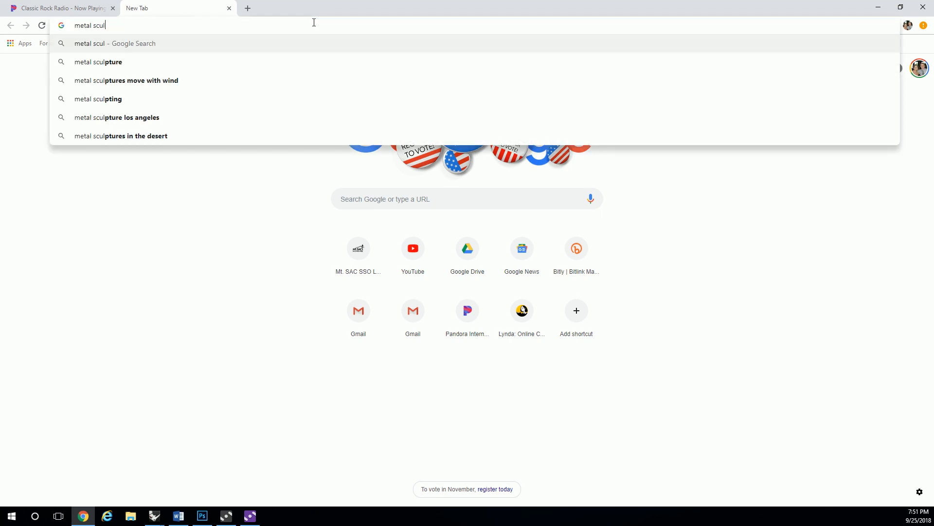
pyautogui.write('pture')
pyautogui.press('Return')
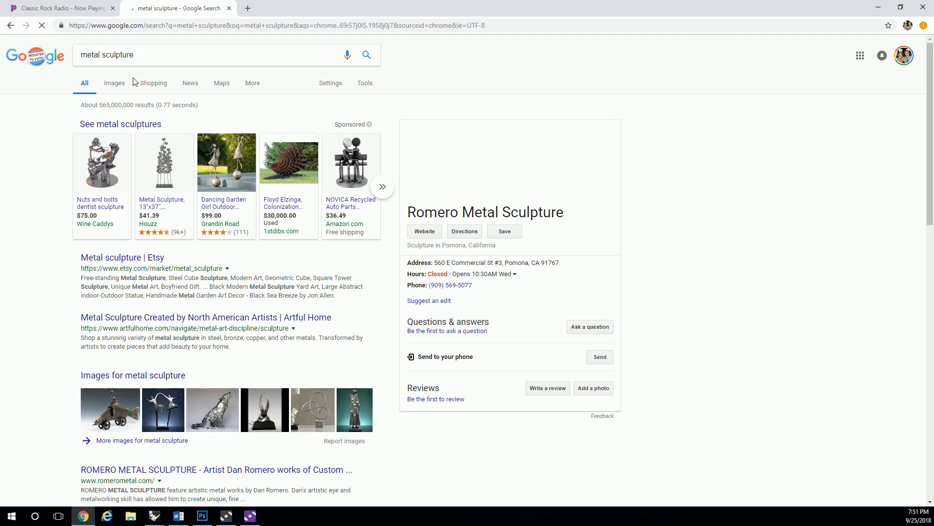
pyautogui.click(126, 87)
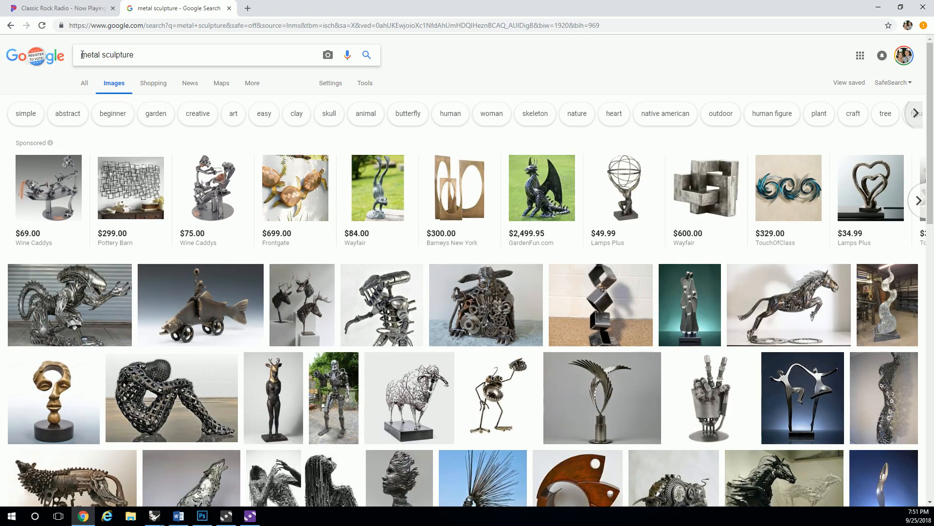
# - Refine the image search to "modern metal sculpture" and preview the blue and silver ribbon sculpture
pyautogui.click(82, 54)
pyautogui.write('modern')
pyautogui.press('Return')
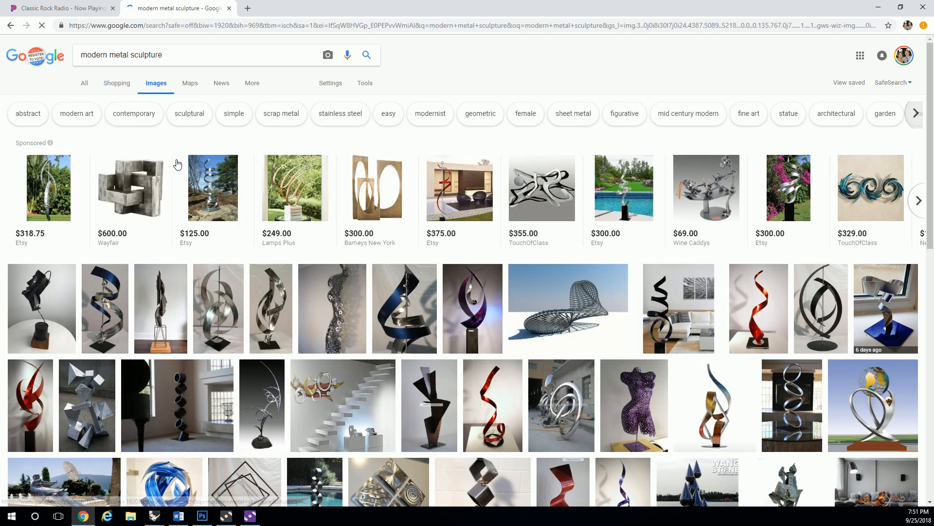
pyautogui.click(97, 306)
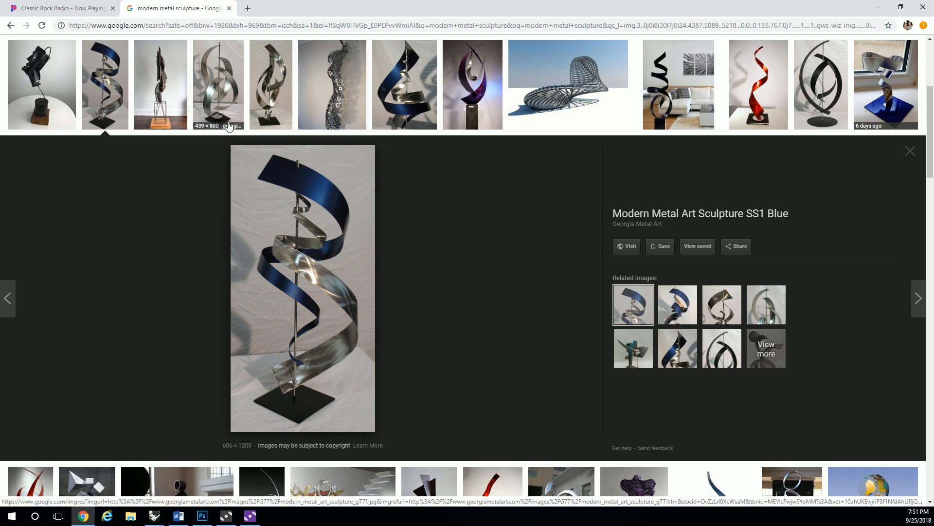
# - Return to Rhino and close the Maxwell Material Editor's gallery browser without importing a material
pyautogui.moveTo(530, 4); pyautogui.dragTo(933, 88)
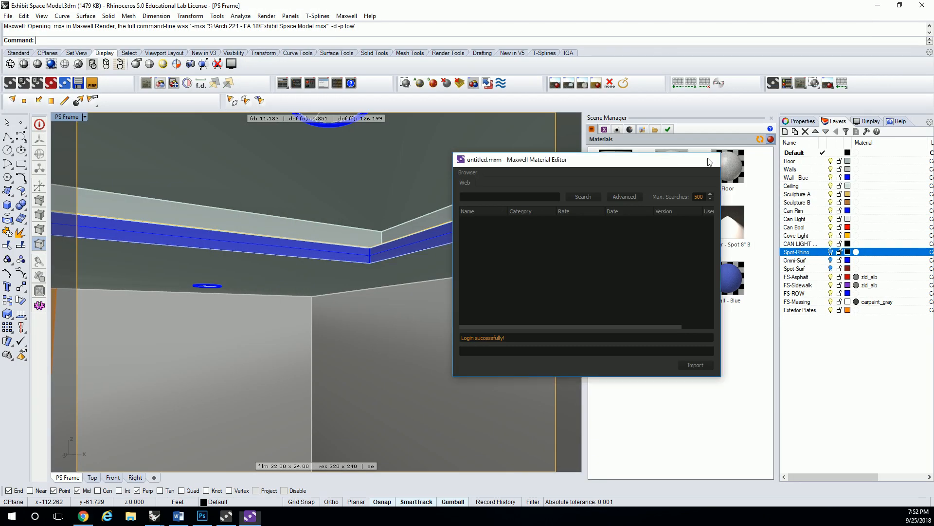
pyautogui.click(709, 159)
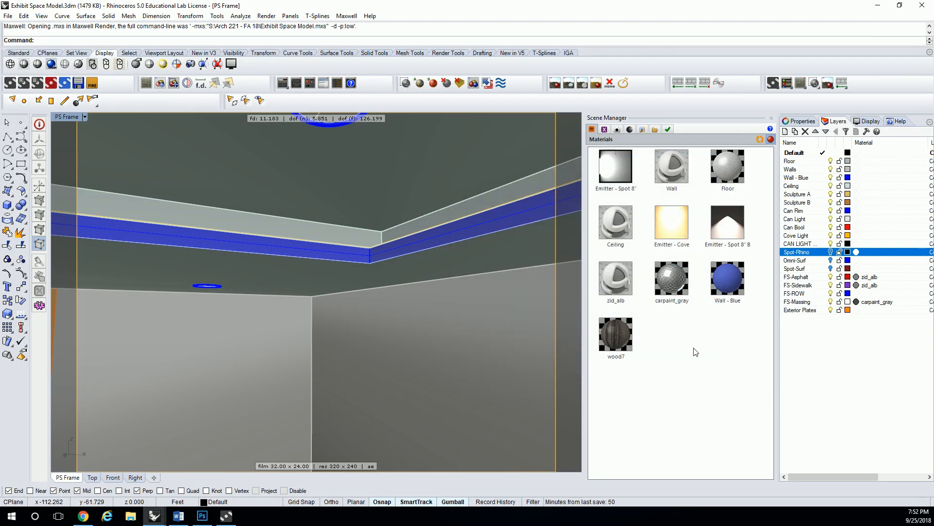